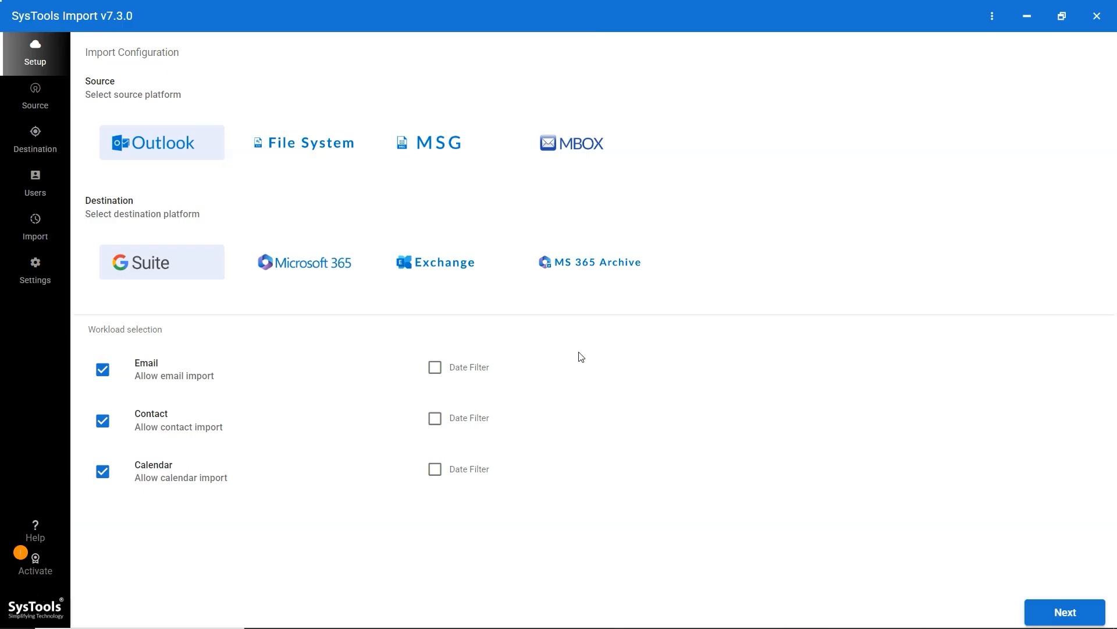
- Activate SysTools Import with the pasted activation code so it shows Licensed with quota 5
{"action": "left_click", "coordinate": [30, 564]}
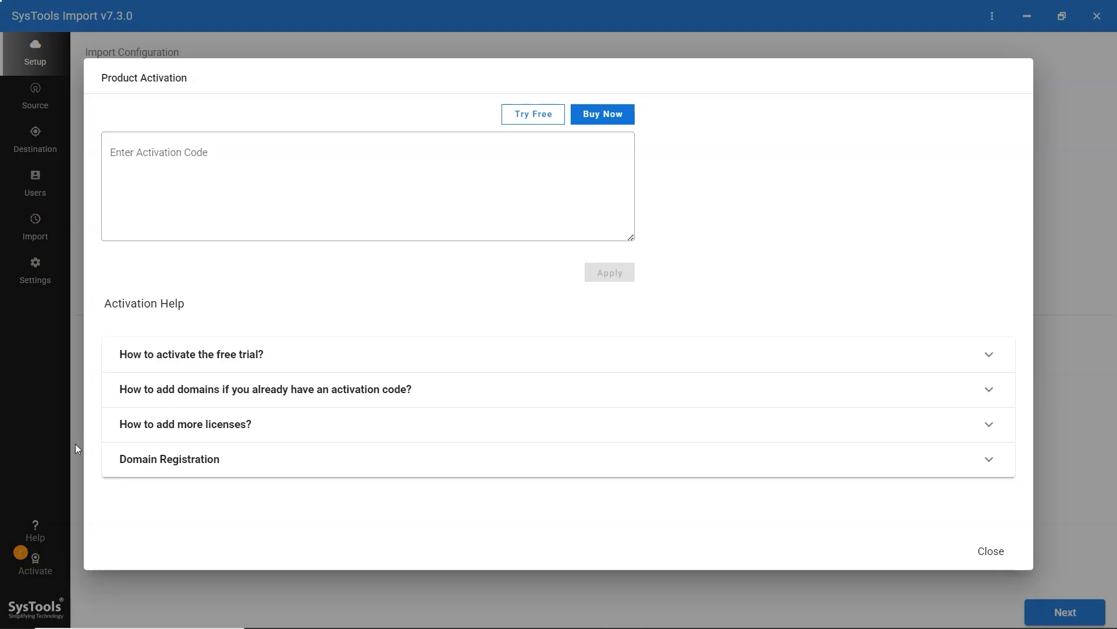
{"action": "left_click", "coordinate": [128, 156]}
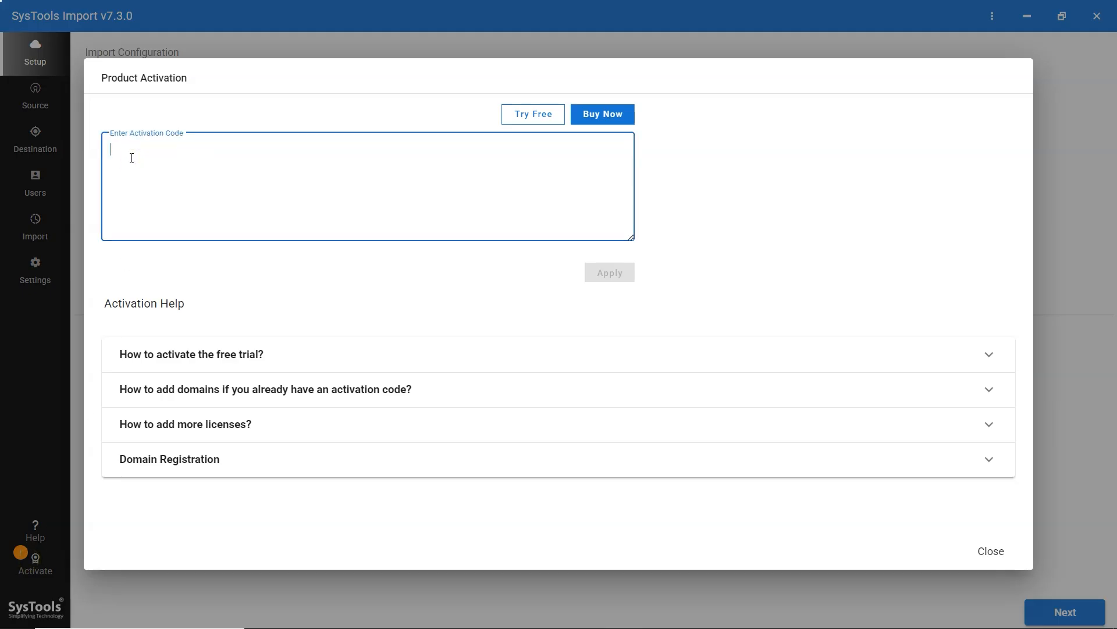
{"action": "key", "text": "ctrl+v"}
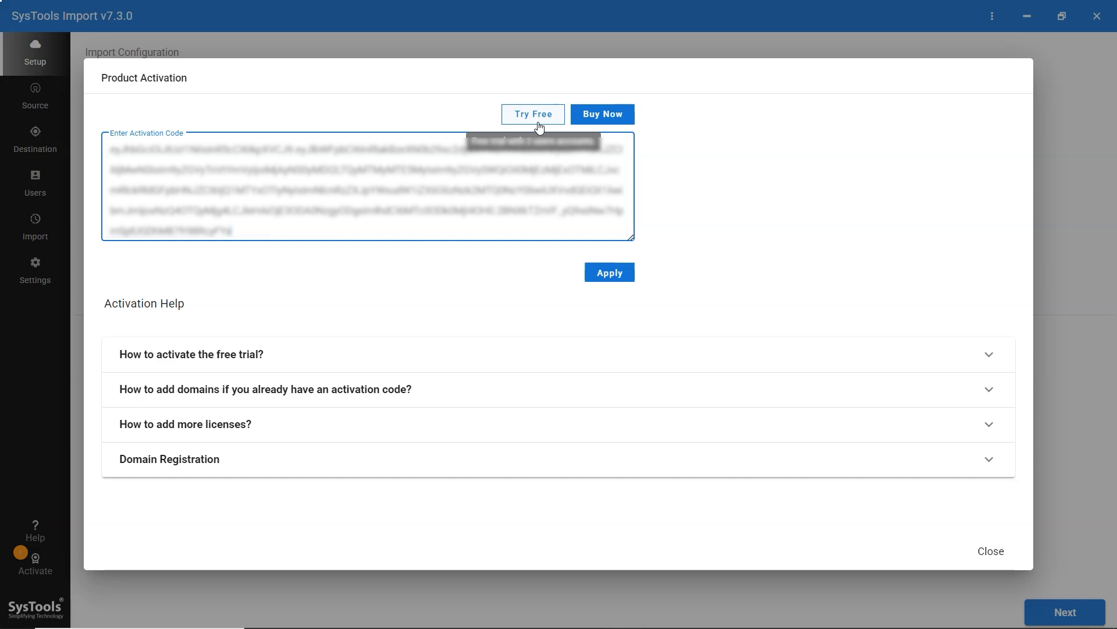
{"action": "left_click", "coordinate": [615, 271]}
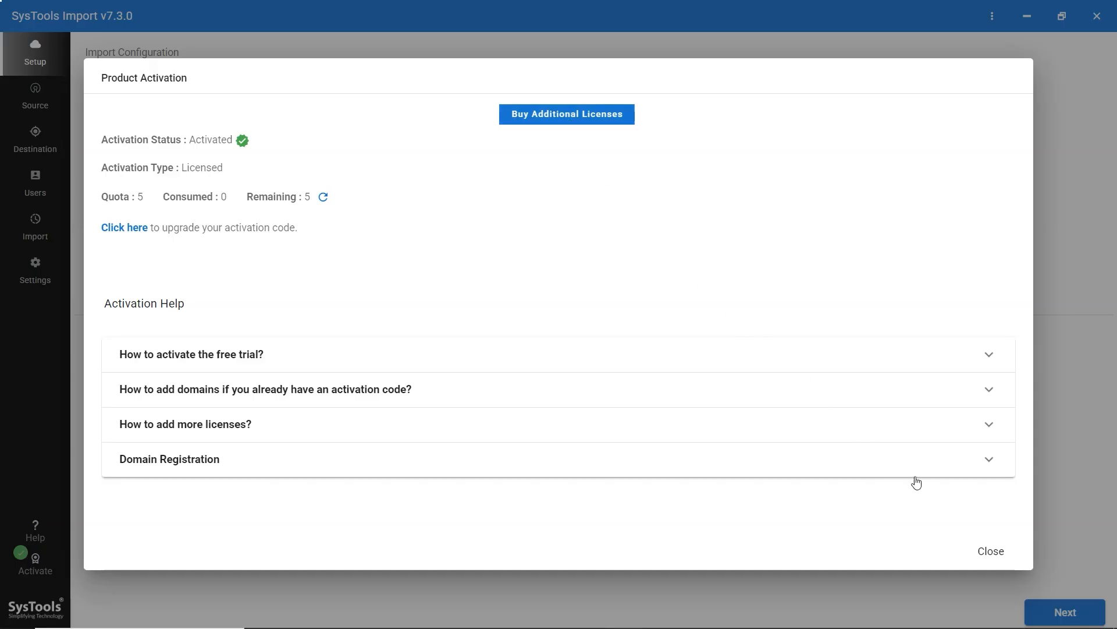
{"action": "left_click", "coordinate": [992, 551]}
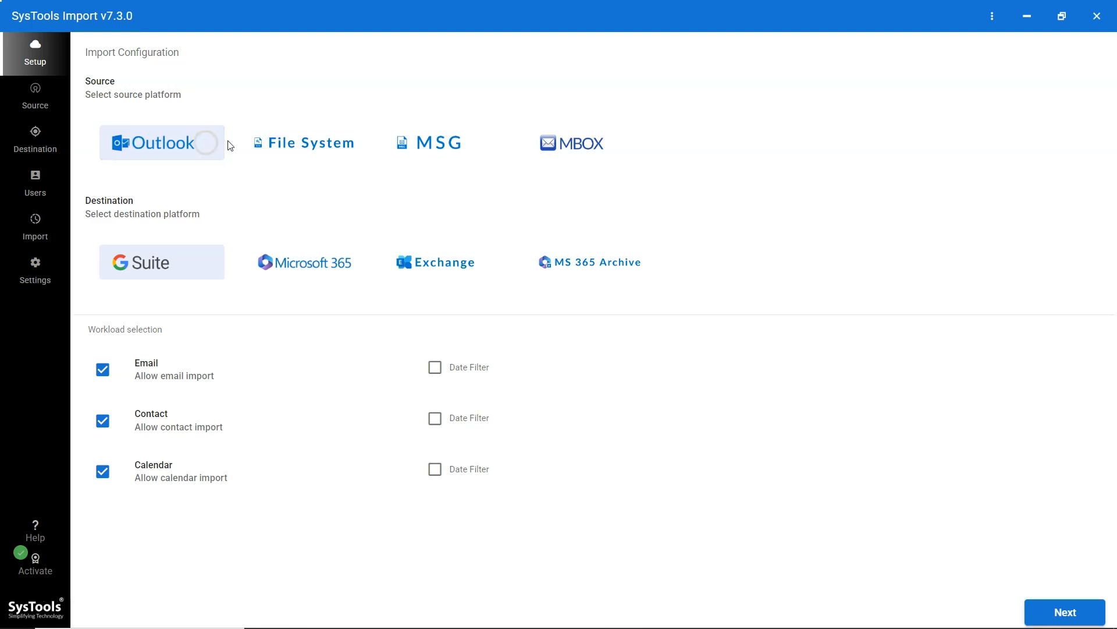
- Choose Outlook as the import source and Exchange as the destination platform
{"action": "left_click", "coordinate": [365, 146]}
{"action": "left_click", "coordinate": [478, 142]}
{"action": "left_click", "coordinate": [614, 147]}
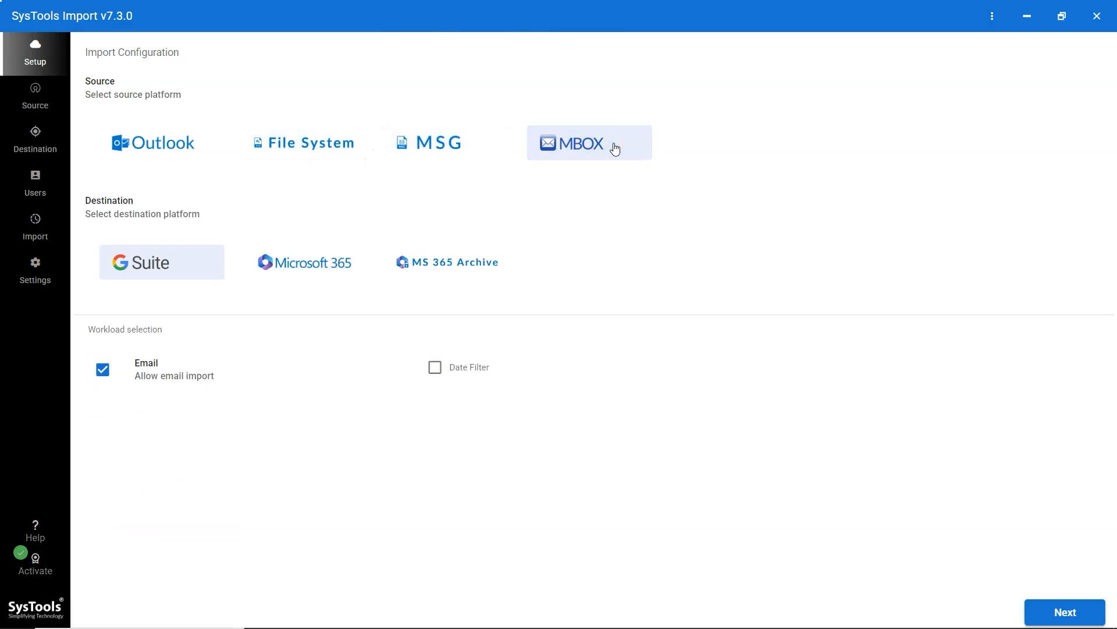
{"action": "left_click", "coordinate": [209, 139]}
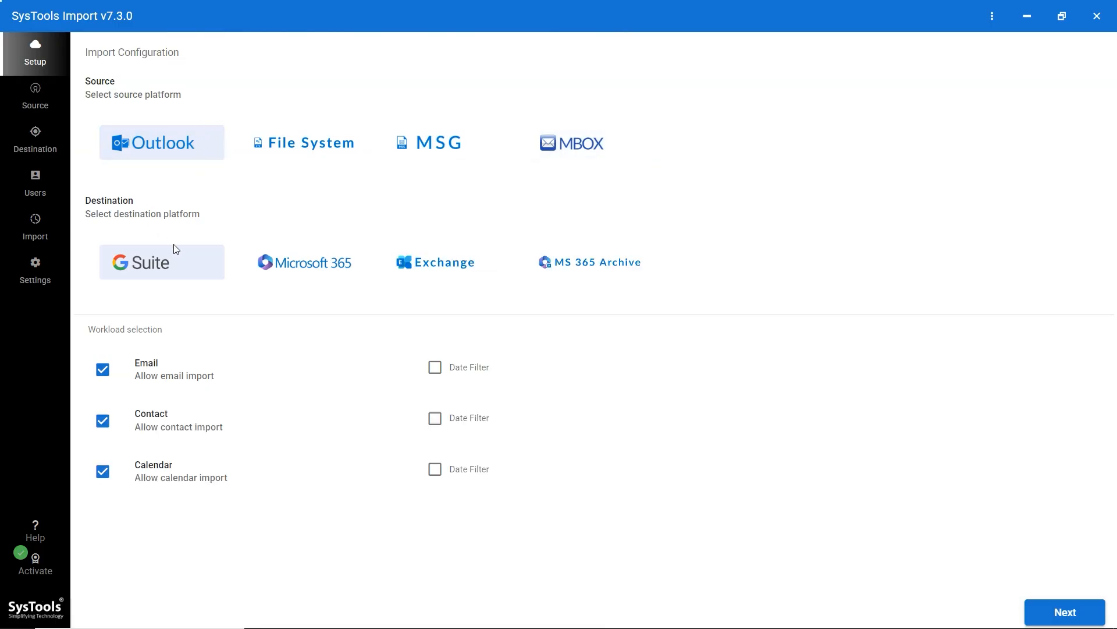
{"action": "left_click", "coordinate": [200, 269]}
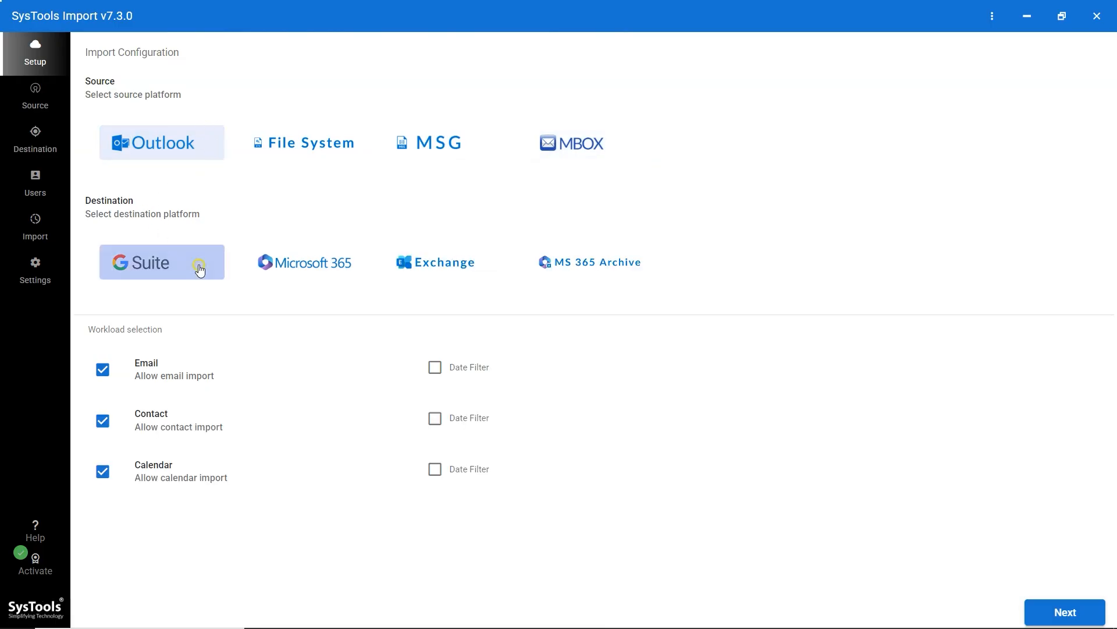
{"action": "left_click", "coordinate": [361, 268]}
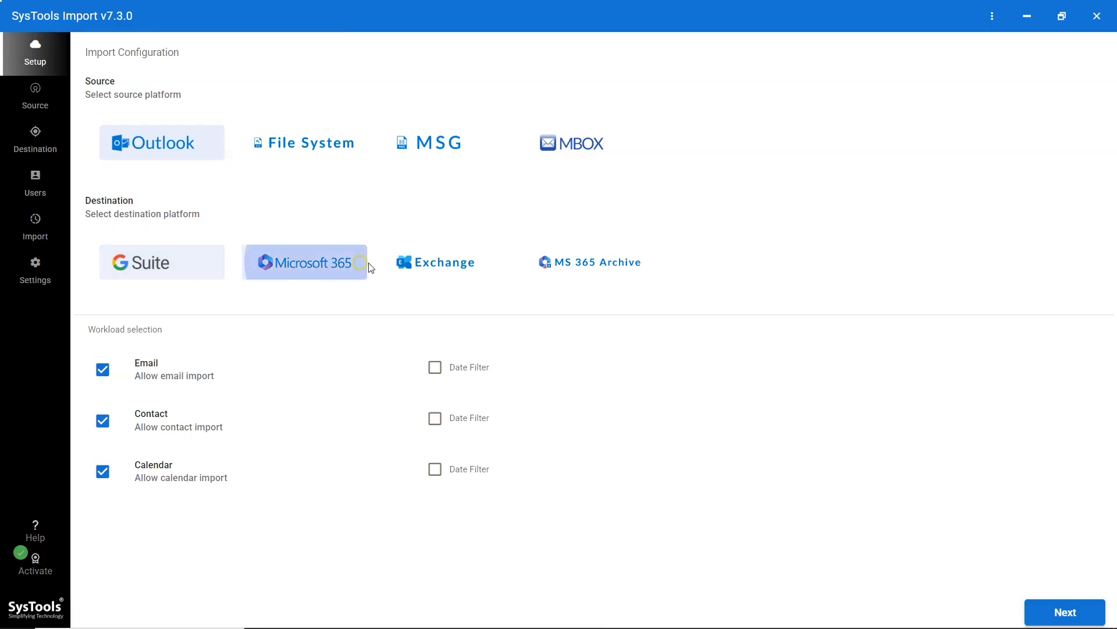
{"action": "left_click", "coordinate": [479, 267]}
{"action": "left_click", "coordinate": [650, 264]}
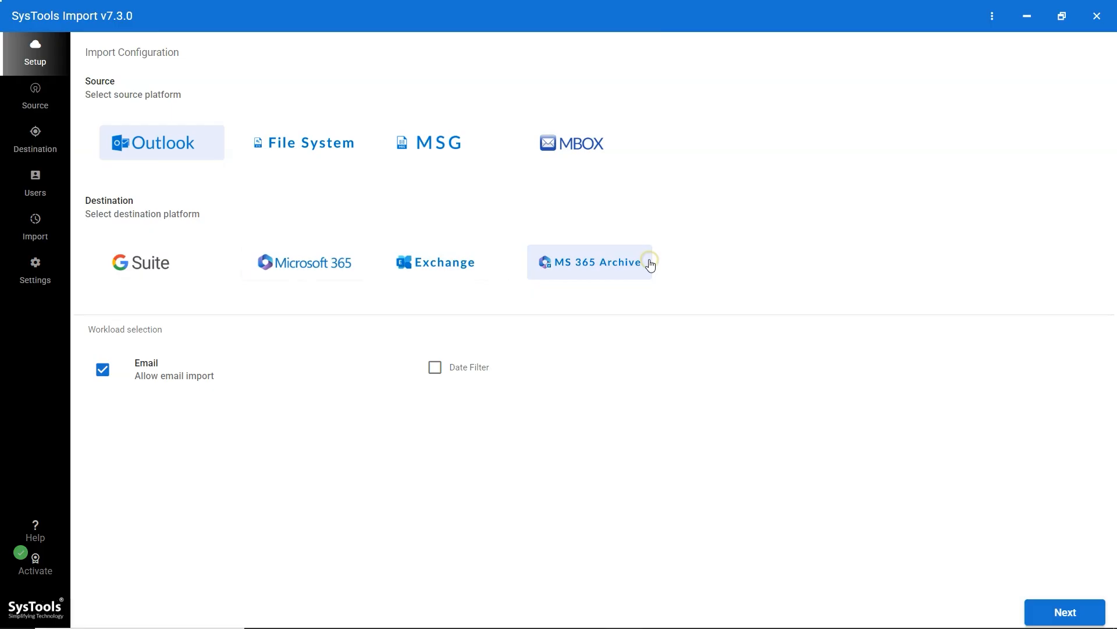
{"action": "left_click", "coordinate": [483, 266]}
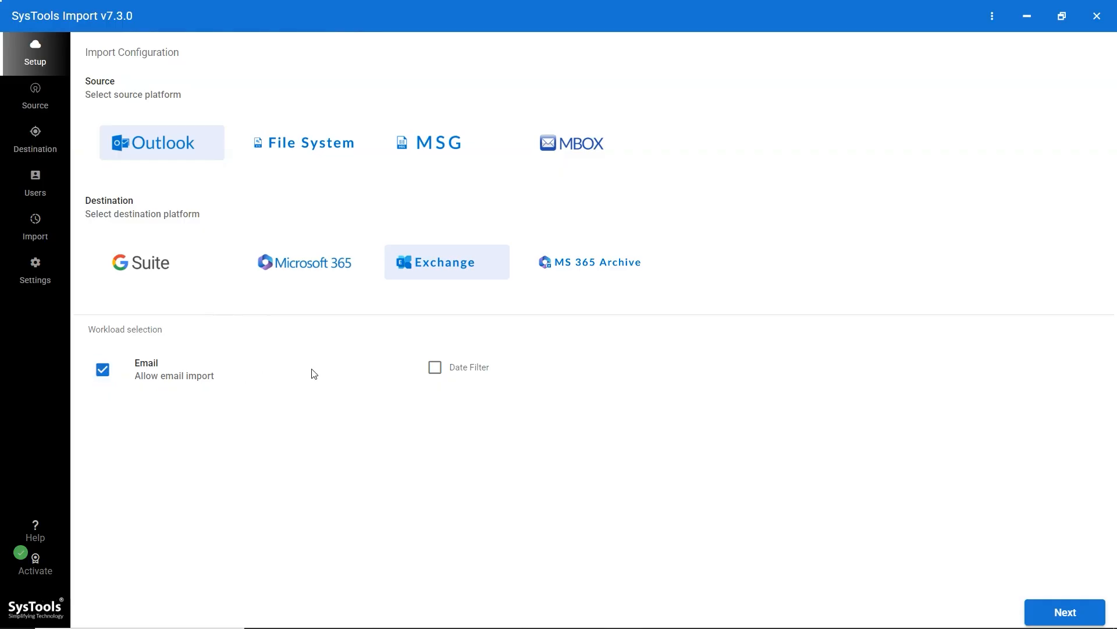
- Limit the email import to the date range 01-06-2025 to 30-09-2025
{"action": "left_click", "coordinate": [439, 374]}
{"action": "left_click", "coordinate": [591, 366]}
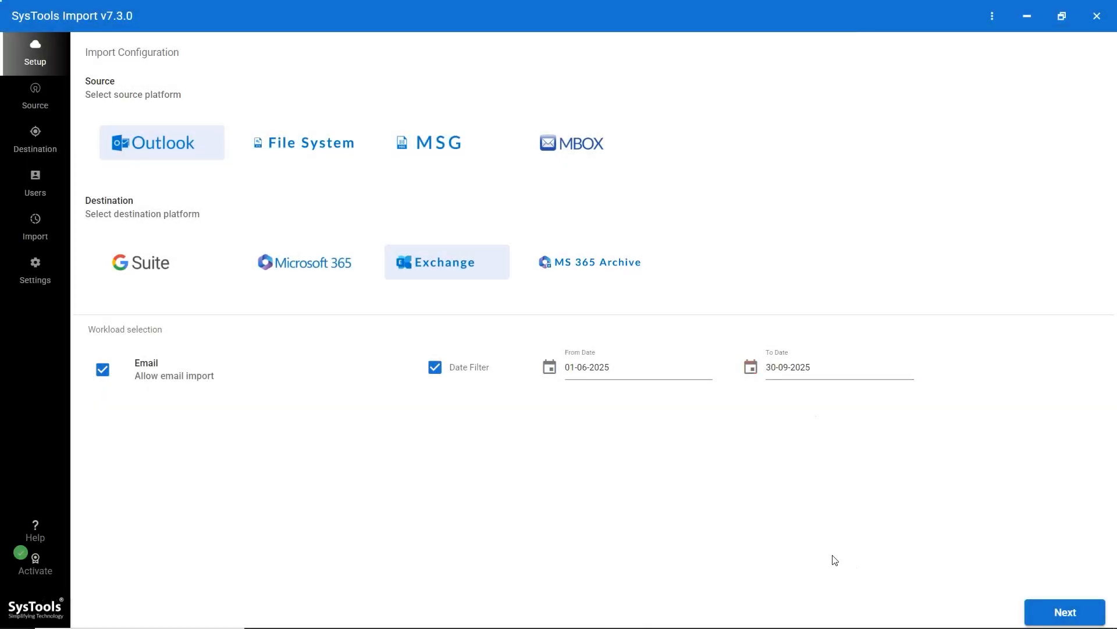
{"action": "left_click", "coordinate": [1063, 617]}
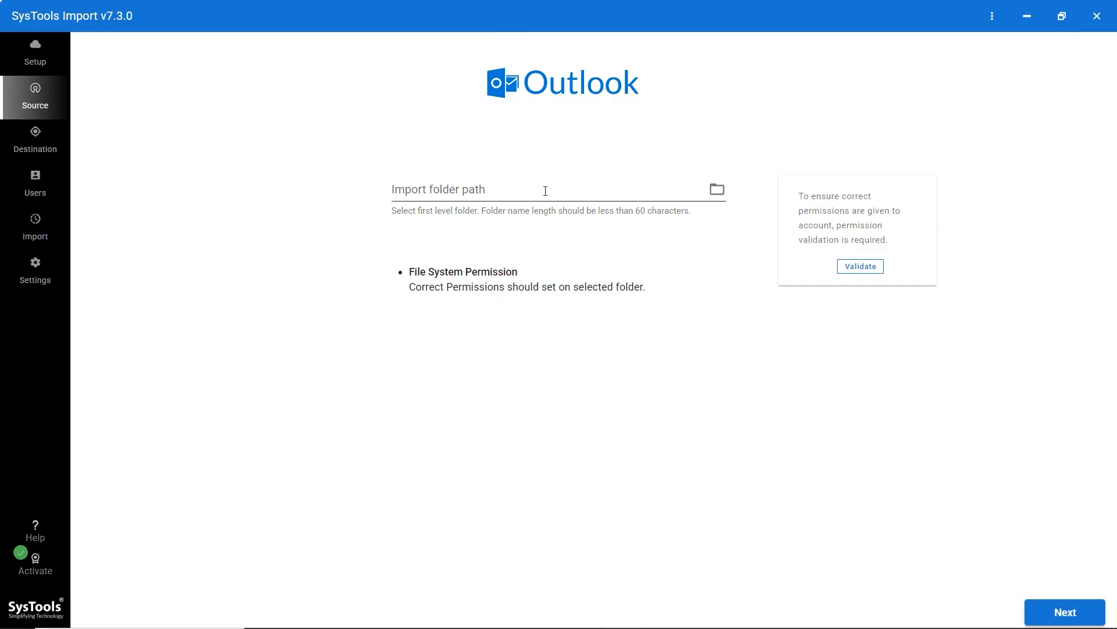
- Set E:\Files as the Outlook import folder and validate its file-system and email permissions
{"action": "left_click", "coordinate": [717, 191]}
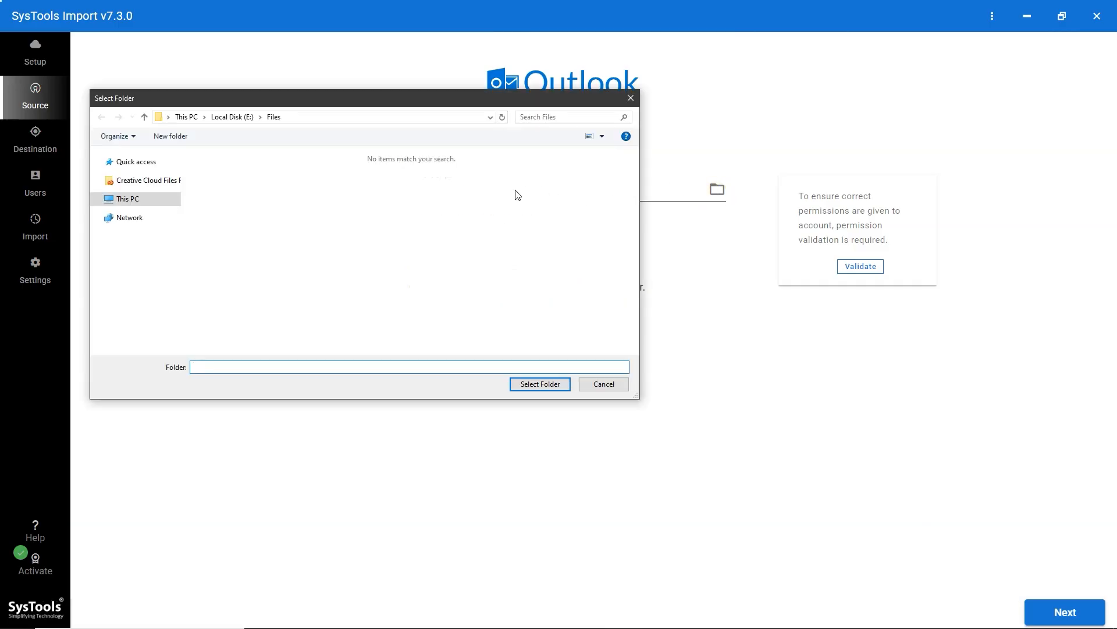
{"action": "left_click", "coordinate": [292, 192]}
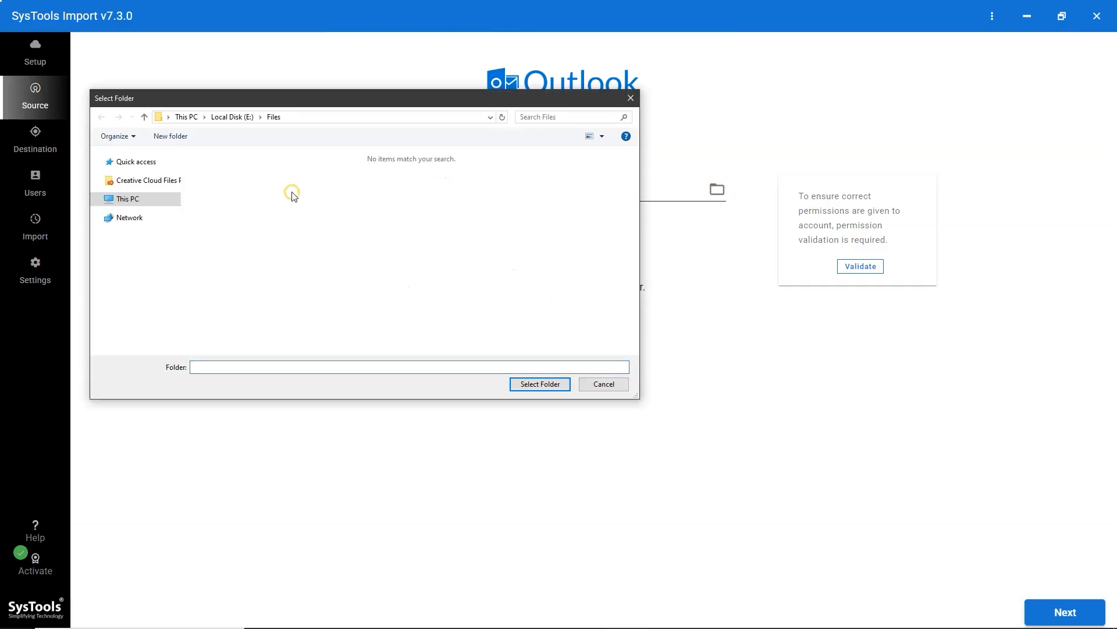
{"action": "left_click", "coordinate": [527, 387]}
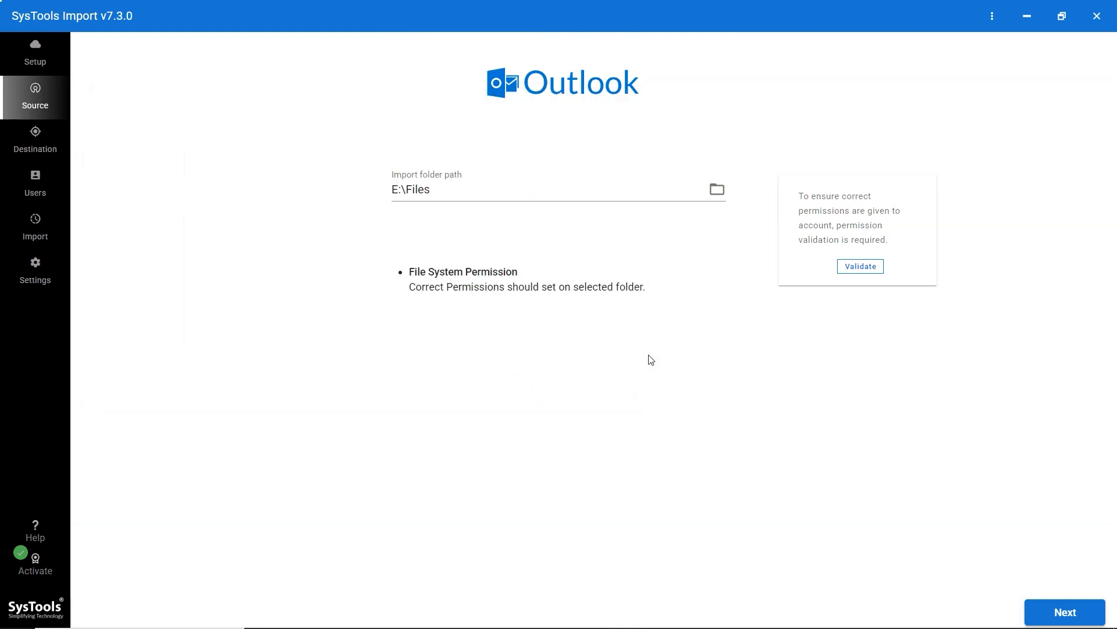
{"action": "left_click", "coordinate": [847, 267]}
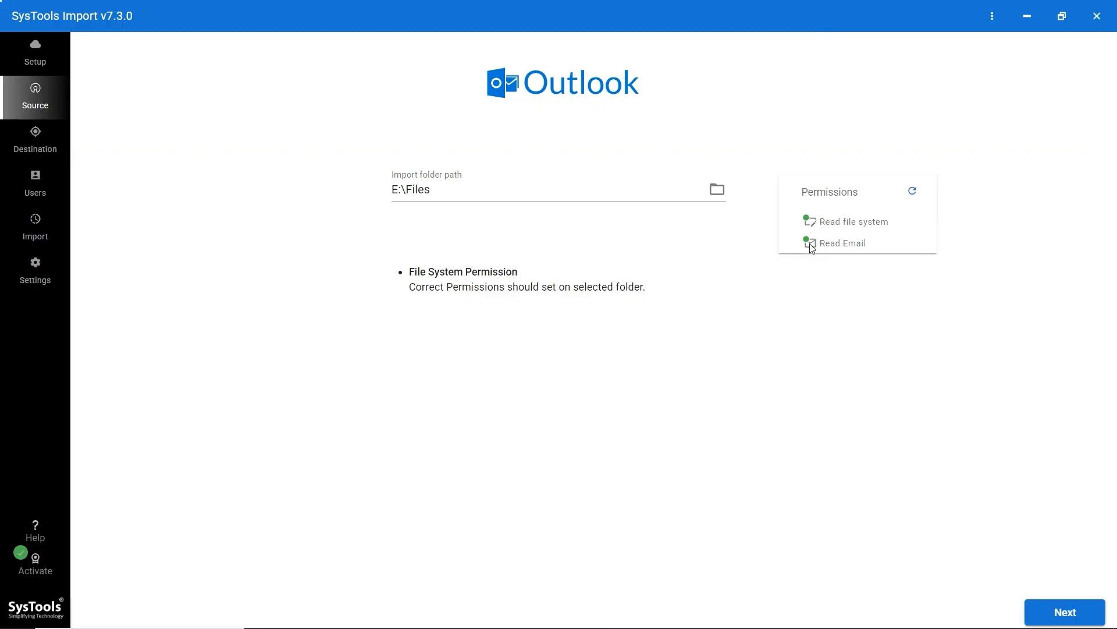
{"action": "left_click", "coordinate": [1069, 610]}
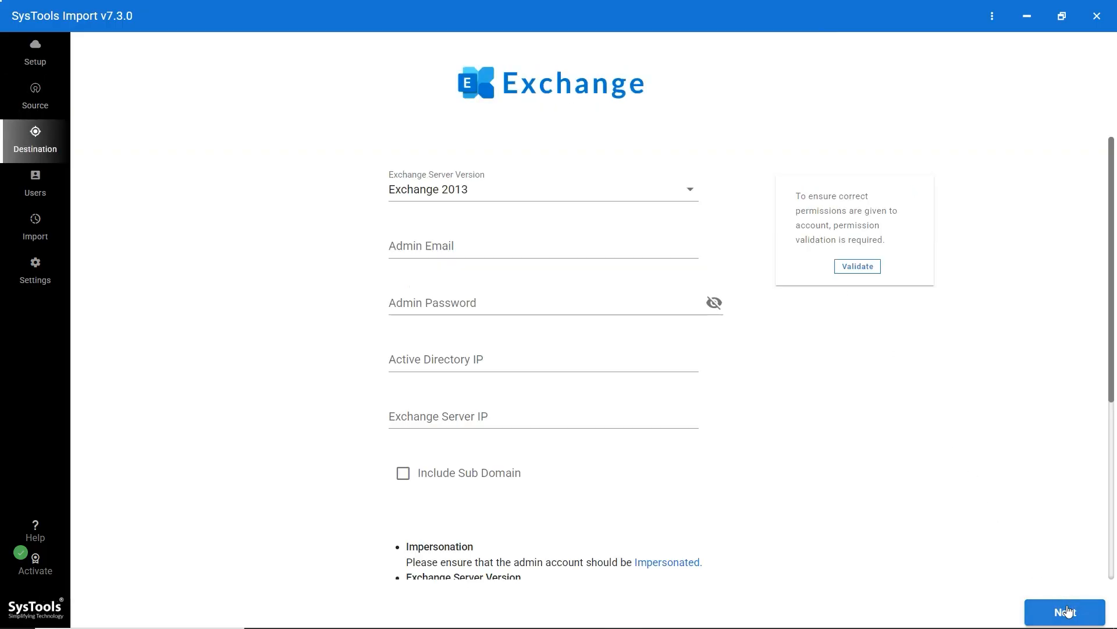
- Choose Exchange 2019 and enter the administrator's e-mail address and password
{"action": "left_click", "coordinate": [486, 189]}
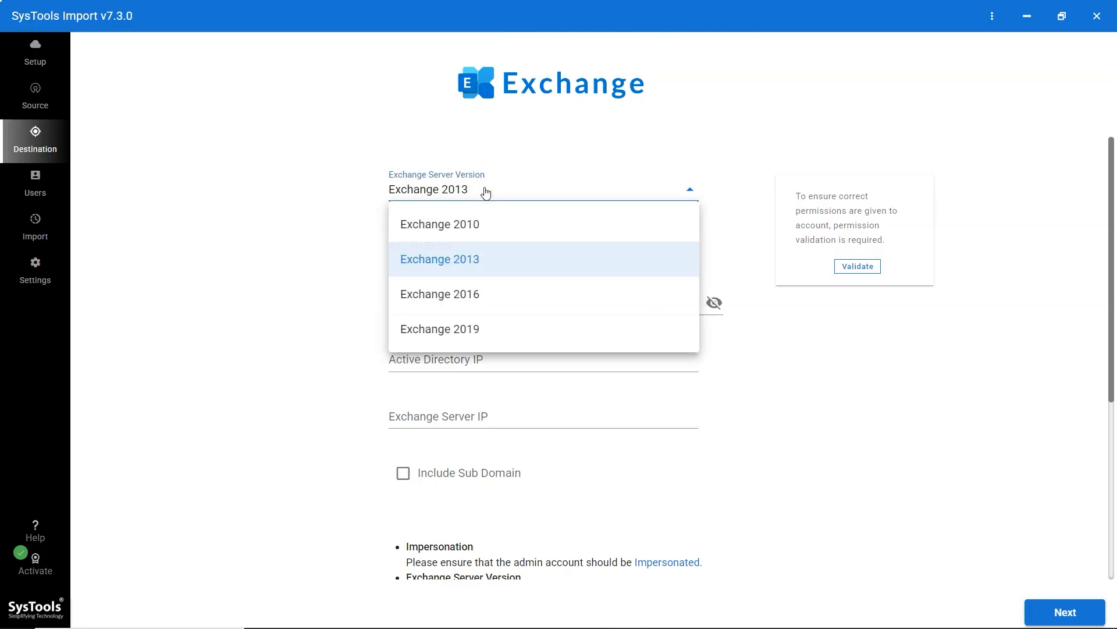
{"action": "left_click", "coordinate": [481, 330]}
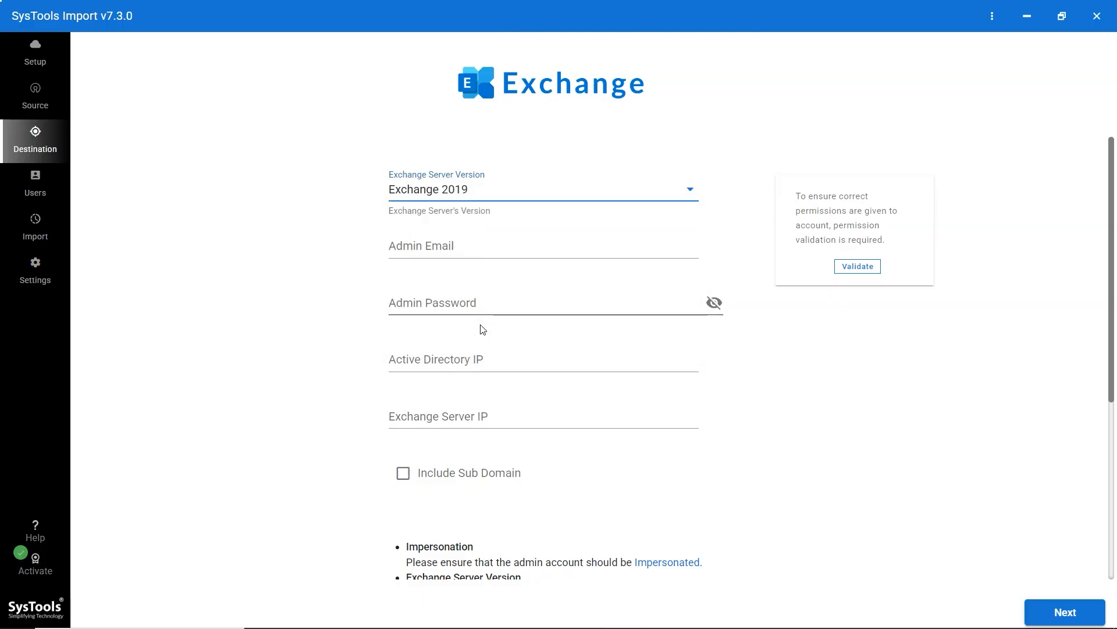
{"action": "left_click", "coordinate": [465, 246]}
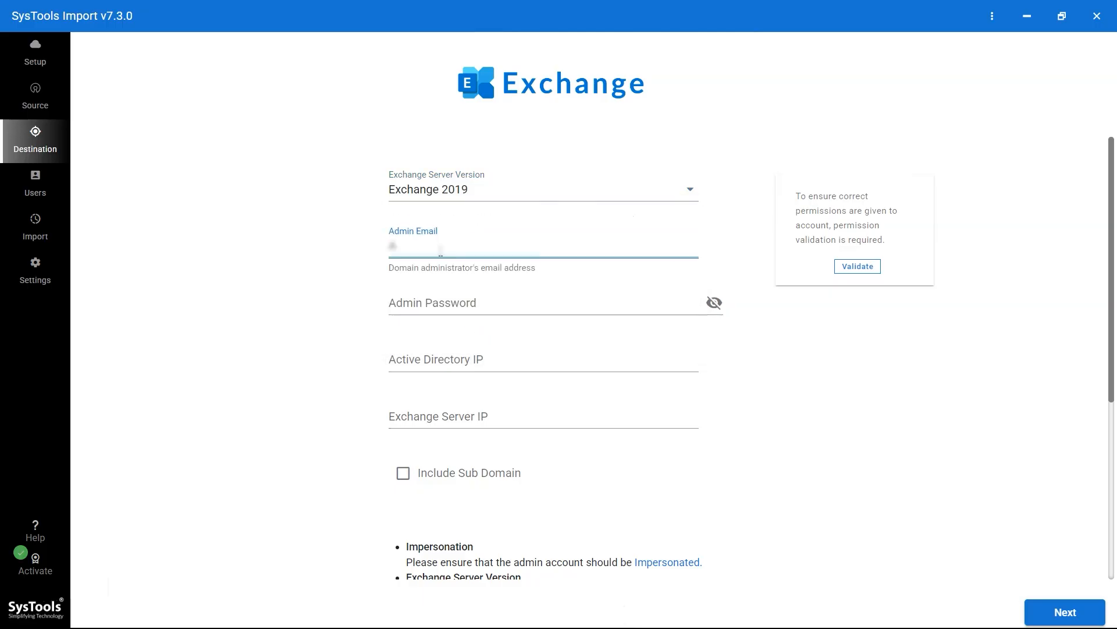
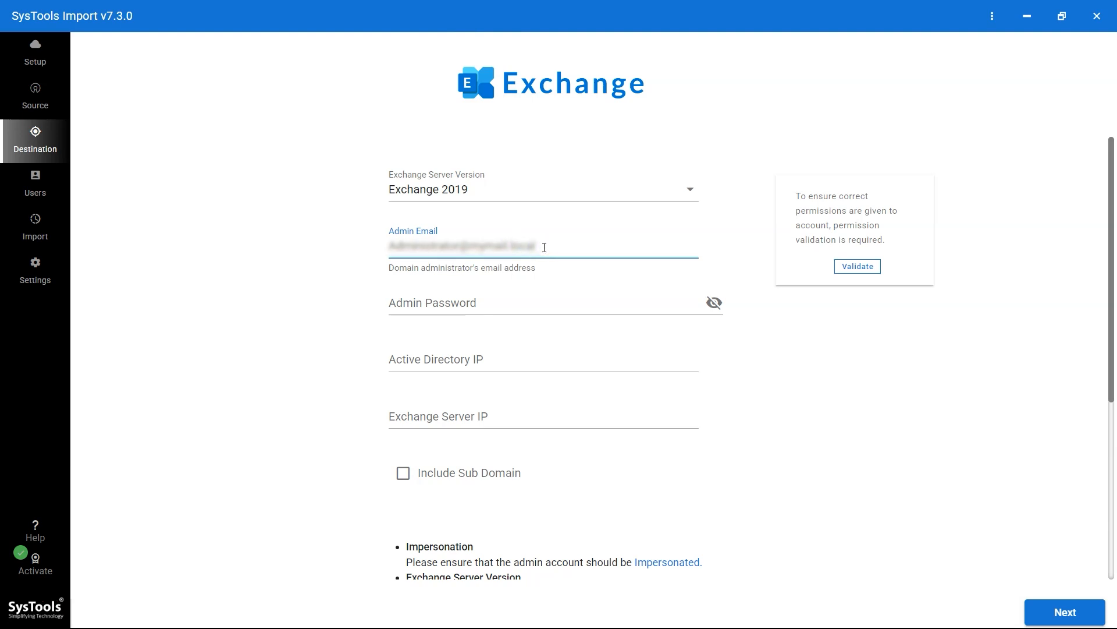
{"action": "left_click", "coordinate": [419, 303]}
{"action": "type", "text": "••••••••••••"}
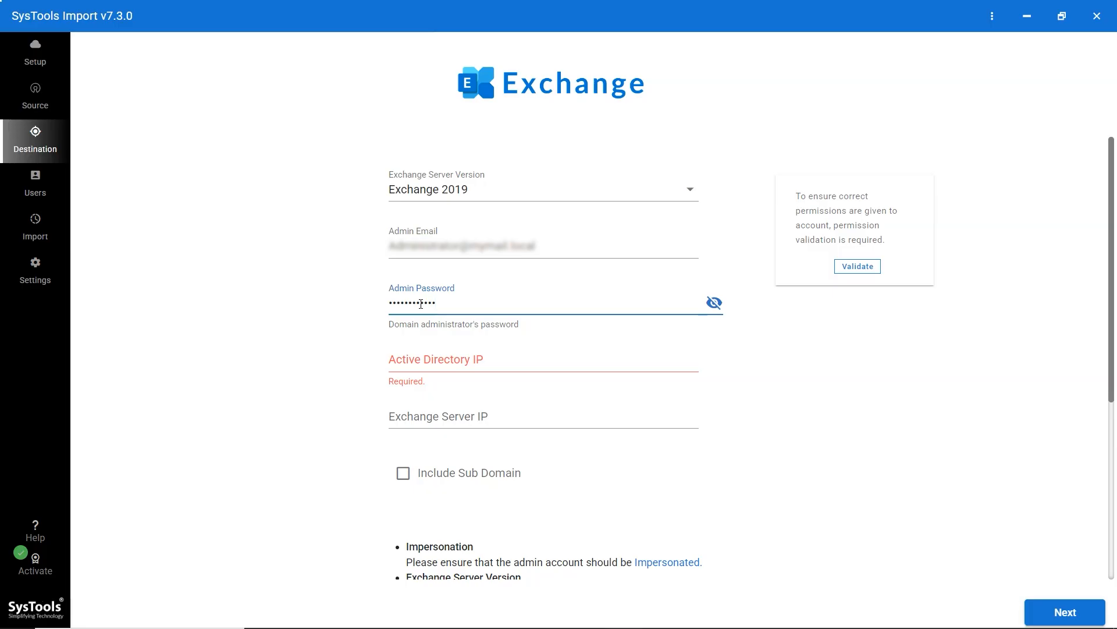
- Enter Active Directory IP 192.168.1.43, include sub-domains, and validate the admin account's permissions
{"action": "left_click", "coordinate": [432, 356]}
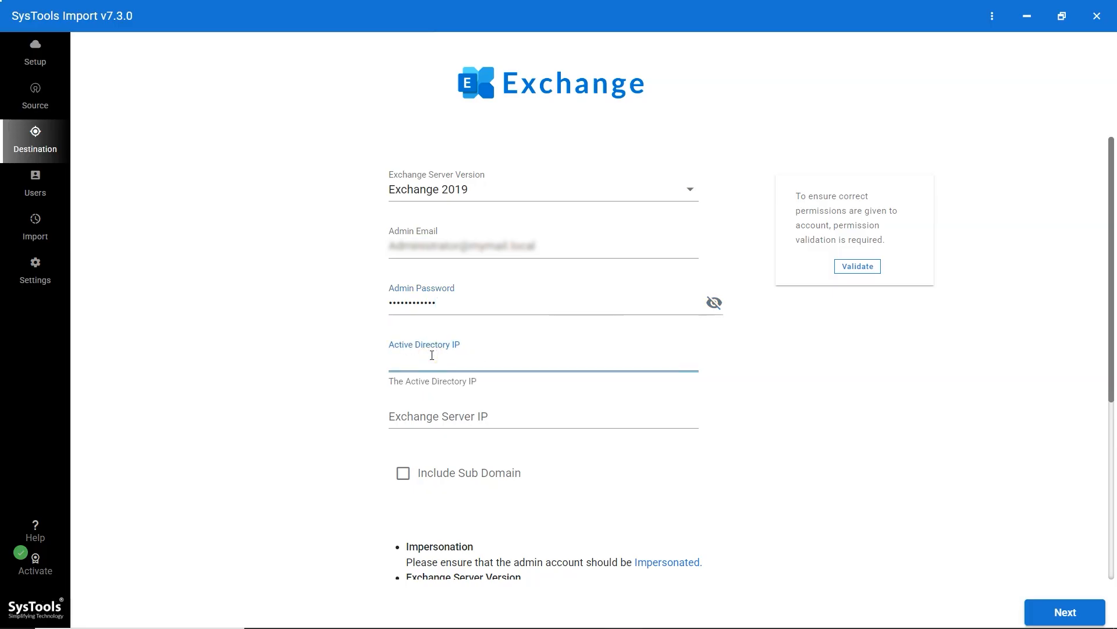
{"action": "type", "text": "192.168.1.43"}
{"action": "left_click", "coordinate": [454, 416]}
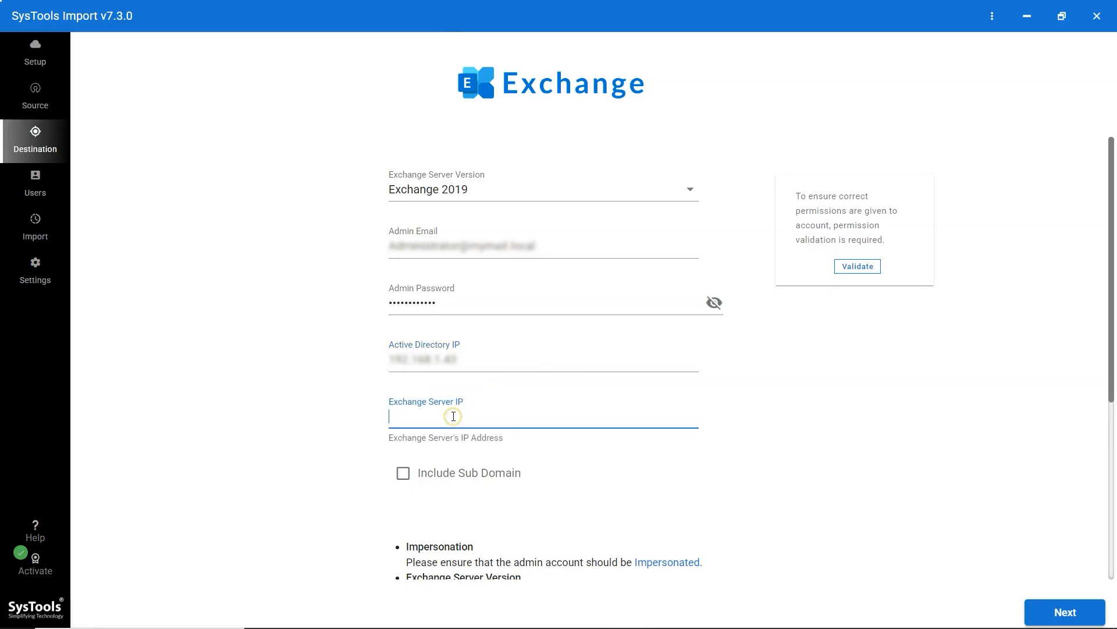
{"action": "type", "text": "192.168.1.43"}
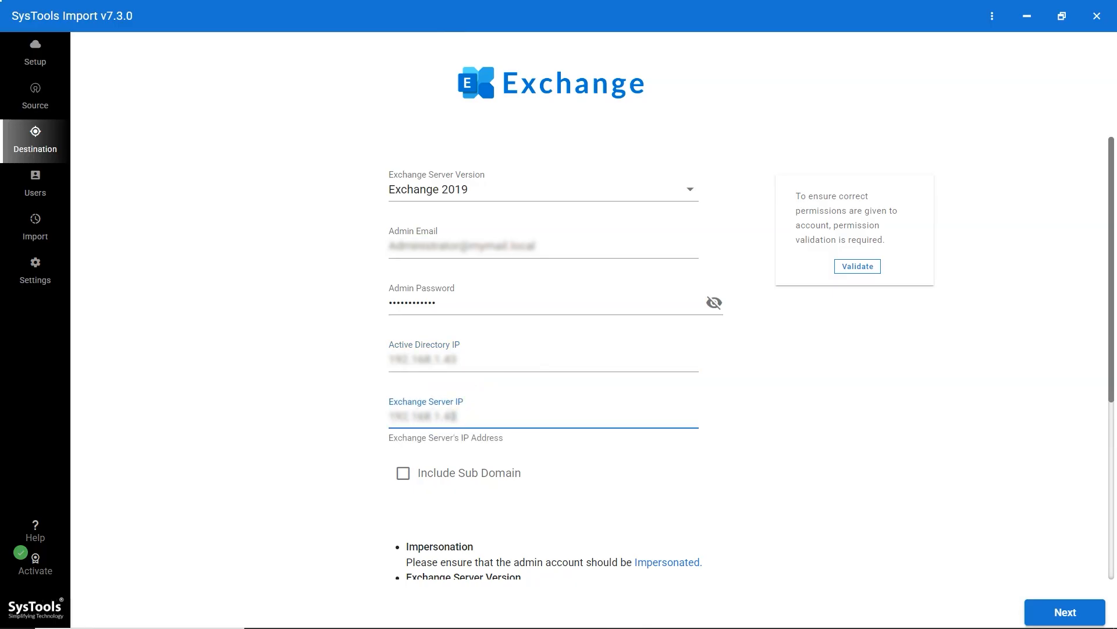
{"action": "left_click", "coordinate": [406, 472]}
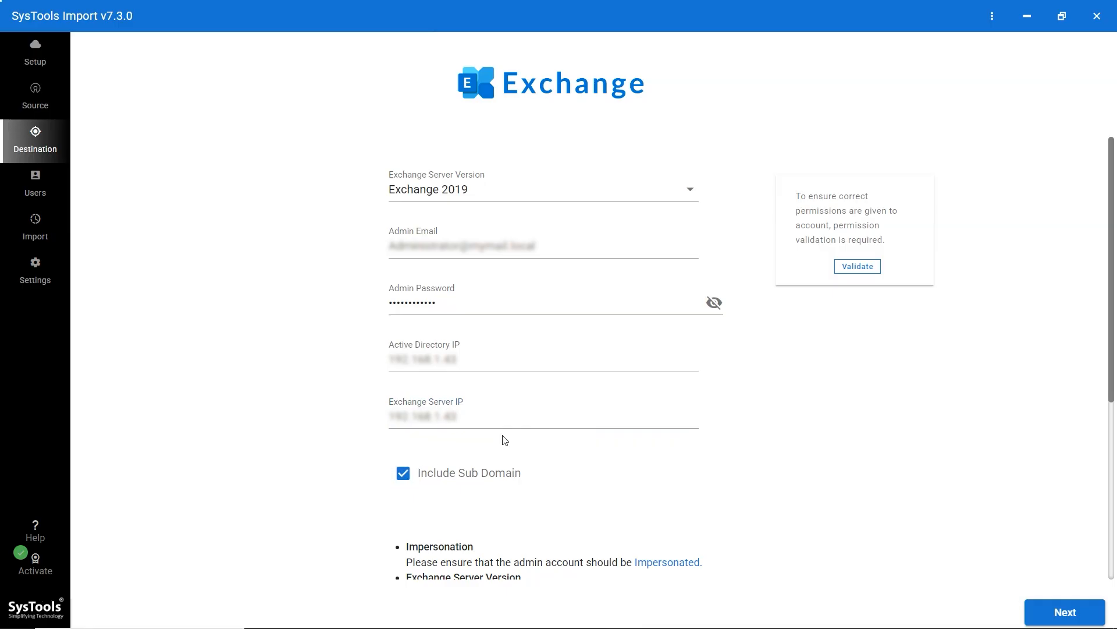
{"action": "left_click", "coordinate": [853, 267]}
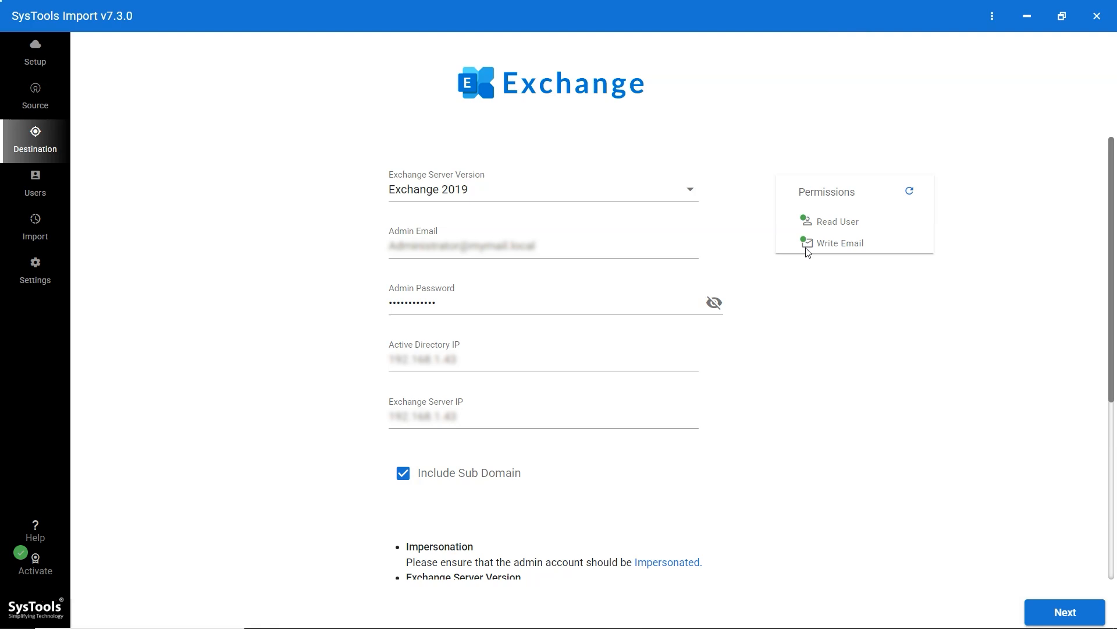
{"action": "left_click", "coordinate": [1058, 608]}
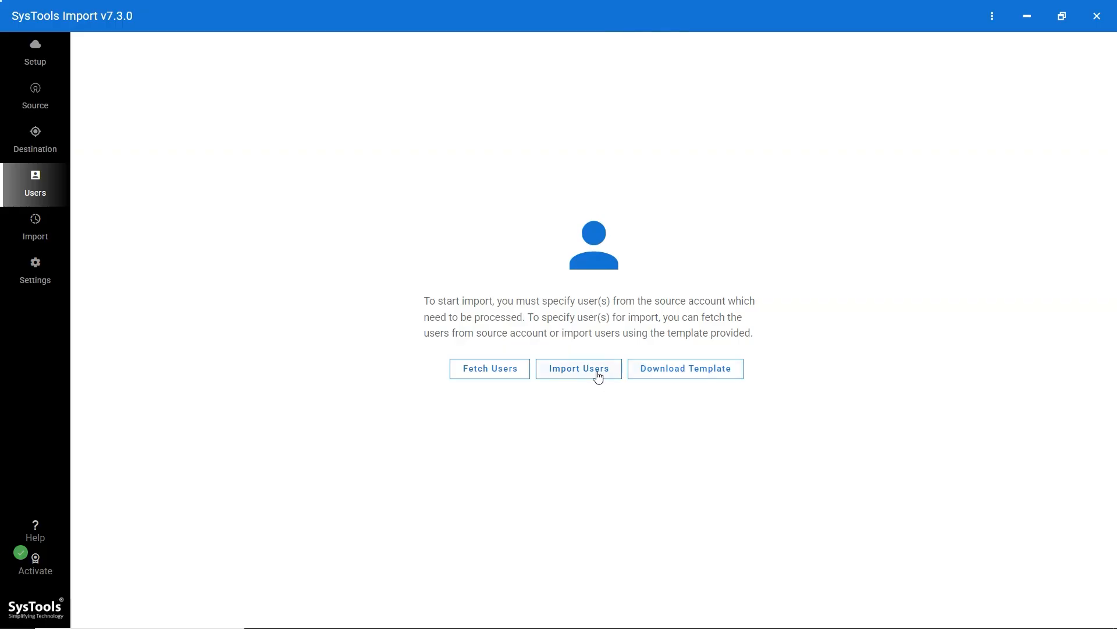
- Fetch users from the source account, bringing 1 user into the Users list
{"action": "left_click", "coordinate": [500, 378]}
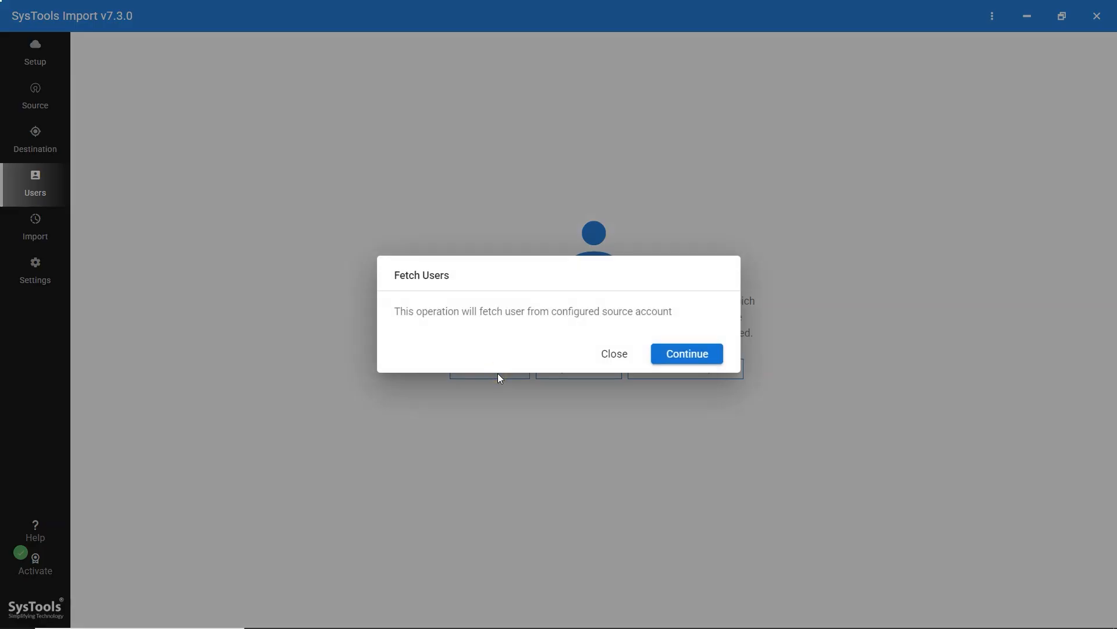
{"action": "left_click", "coordinate": [677, 354]}
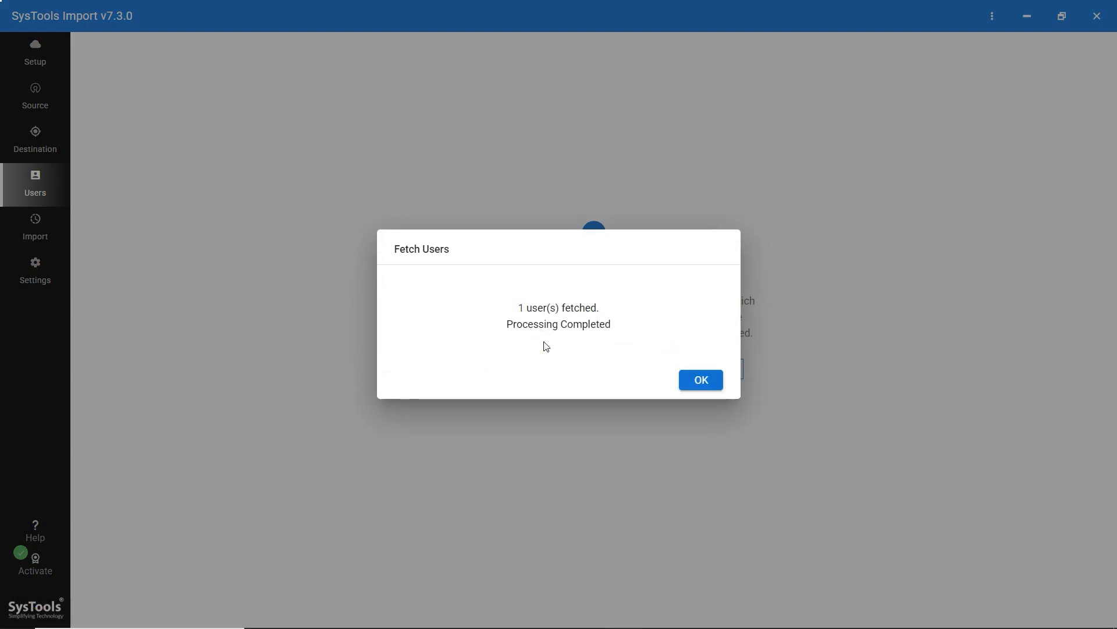
{"action": "left_click", "coordinate": [700, 382]}
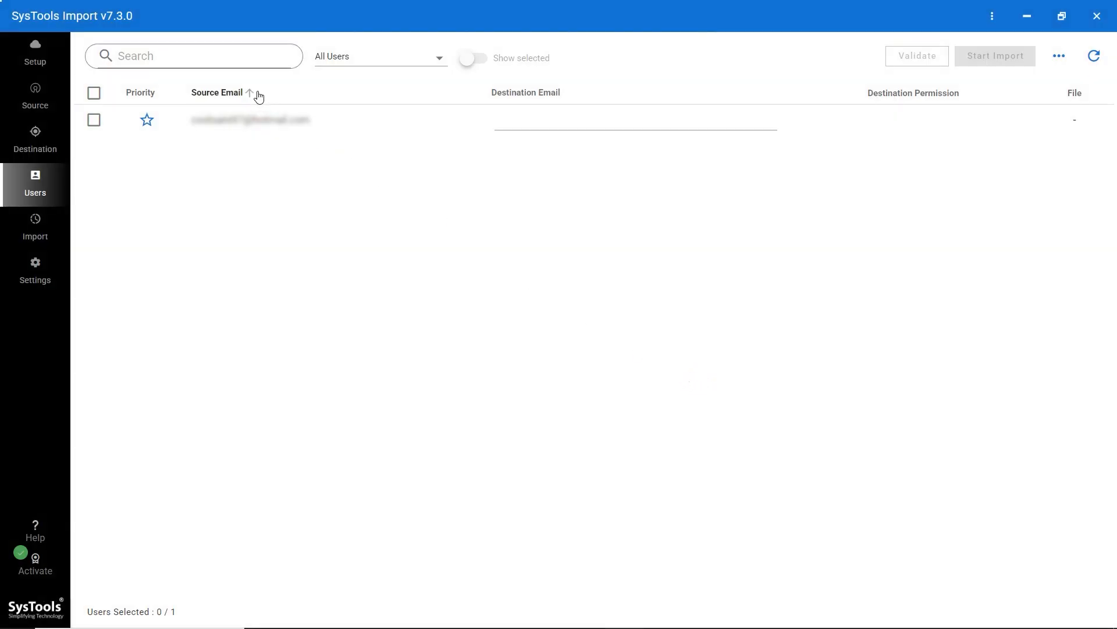
- Select the single fetched user, flag it as priority, and check the filter and Show selected views
{"action": "left_click", "coordinate": [93, 95]}
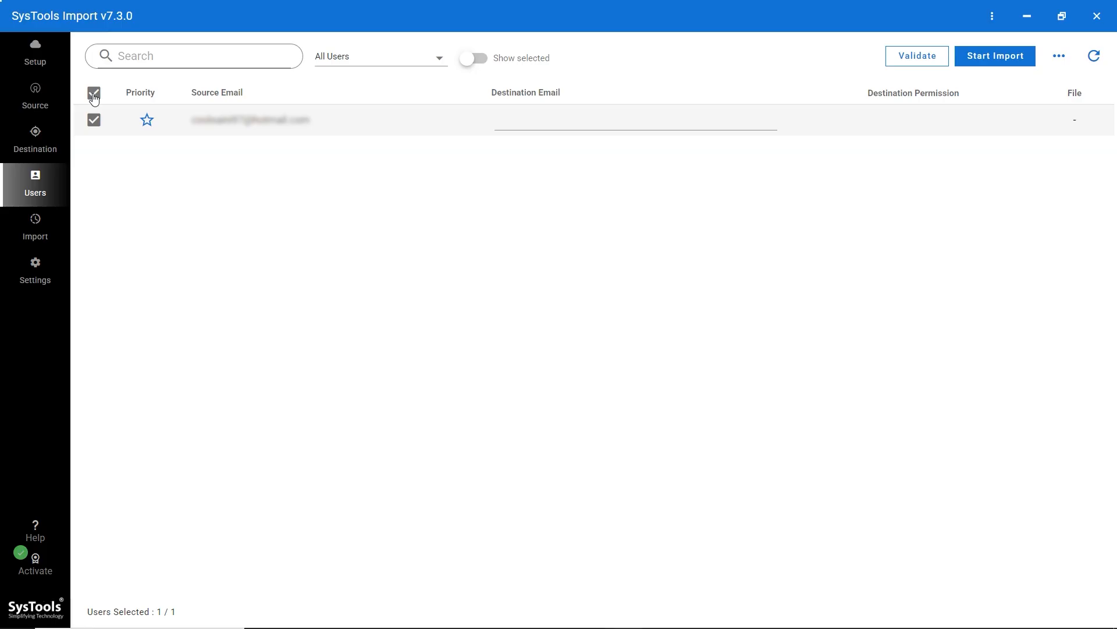
{"action": "left_click", "coordinate": [145, 121]}
{"action": "left_click", "coordinate": [166, 56]}
{"action": "left_click", "coordinate": [439, 56]}
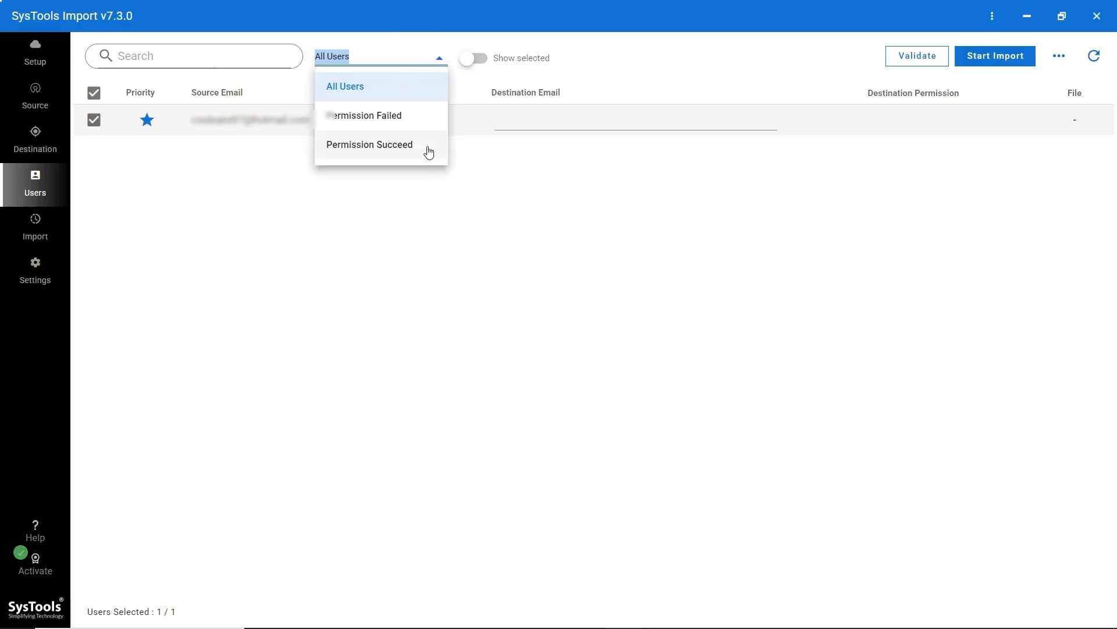
{"action": "left_click", "coordinate": [439, 58]}
{"action": "left_click", "coordinate": [472, 60]}
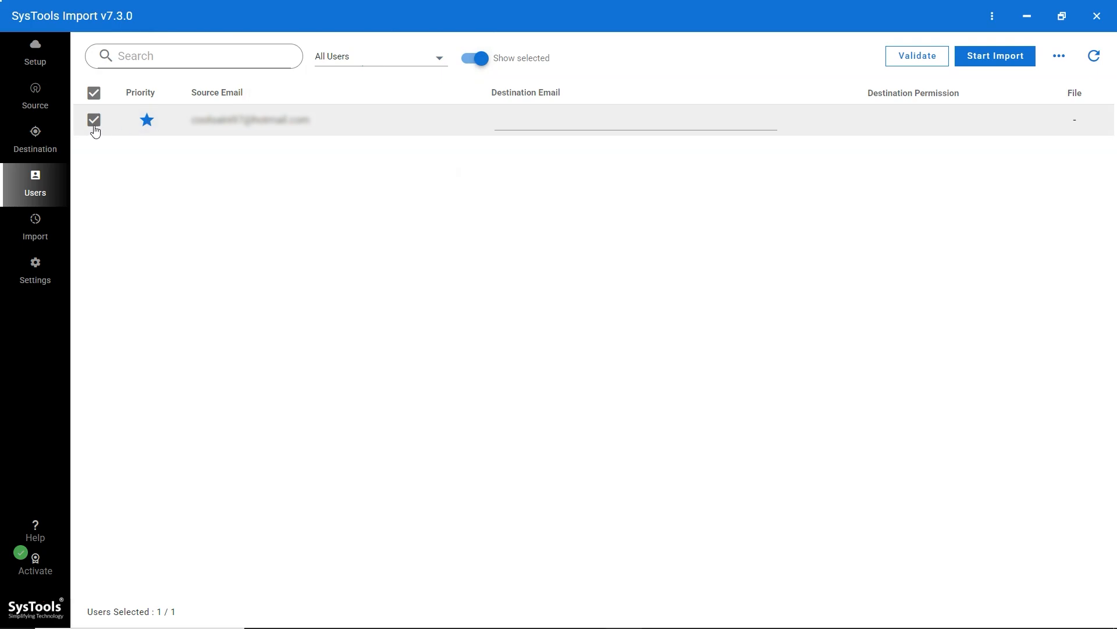
{"action": "left_click", "coordinate": [473, 61]}
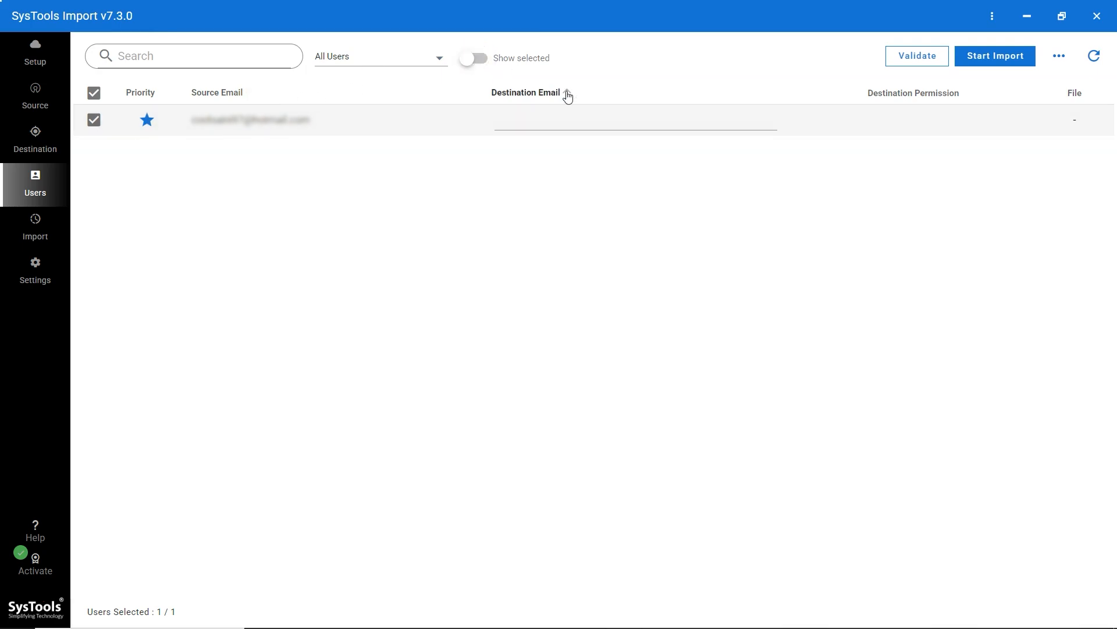
{"action": "left_click", "coordinate": [526, 122]}
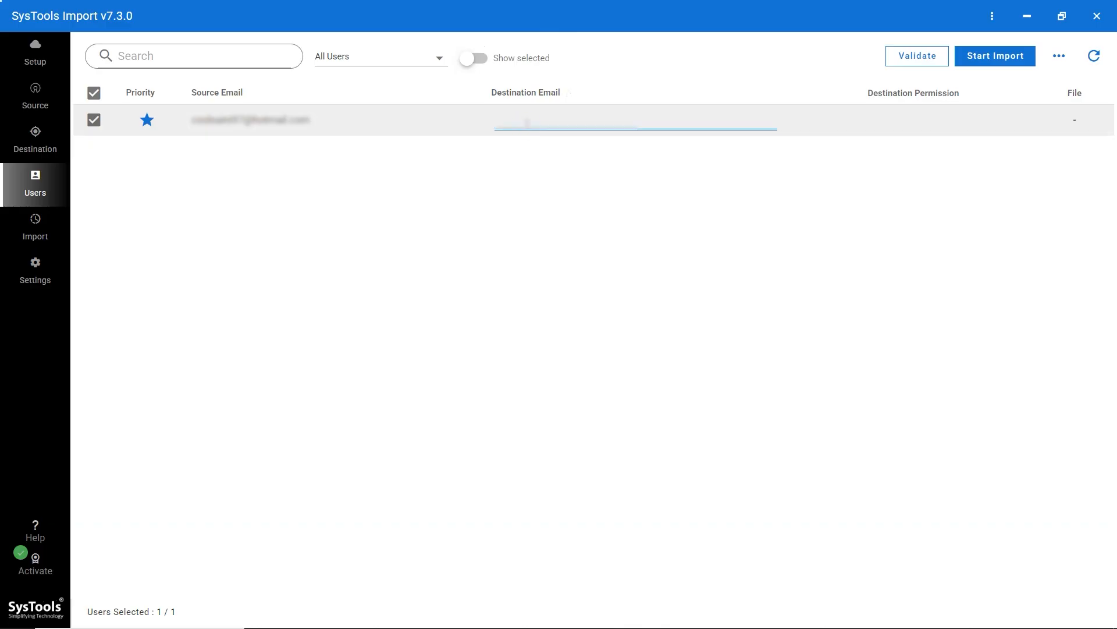
- Map the user to the pasted destination mailbox address and validate it, showing 1 file
{"action": "key", "text": "ctrl+v"}
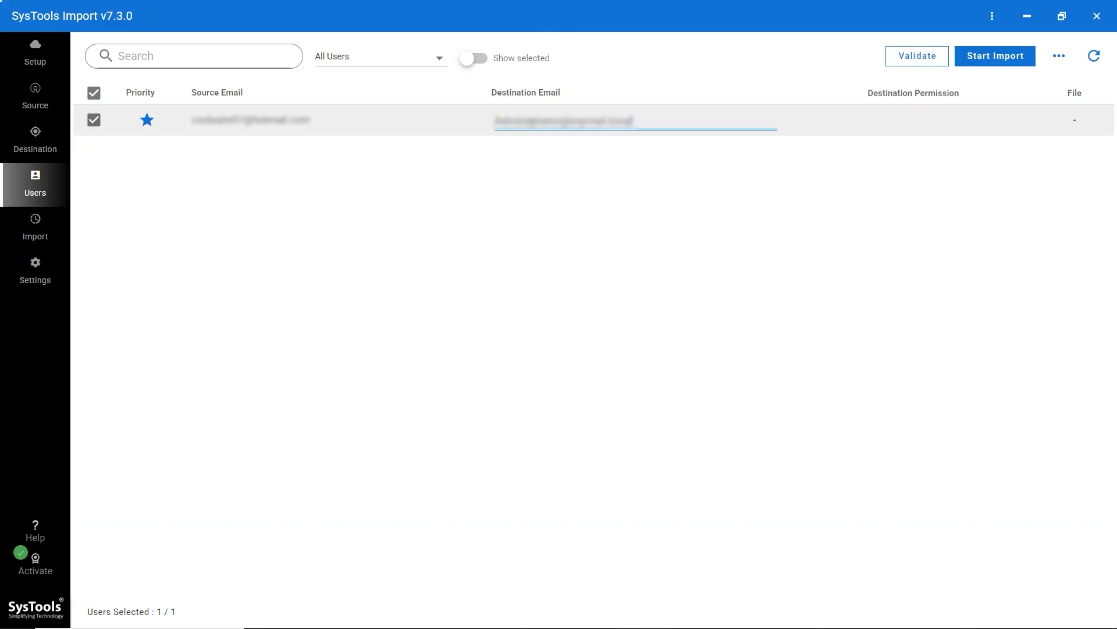
{"action": "left_click", "coordinate": [909, 59]}
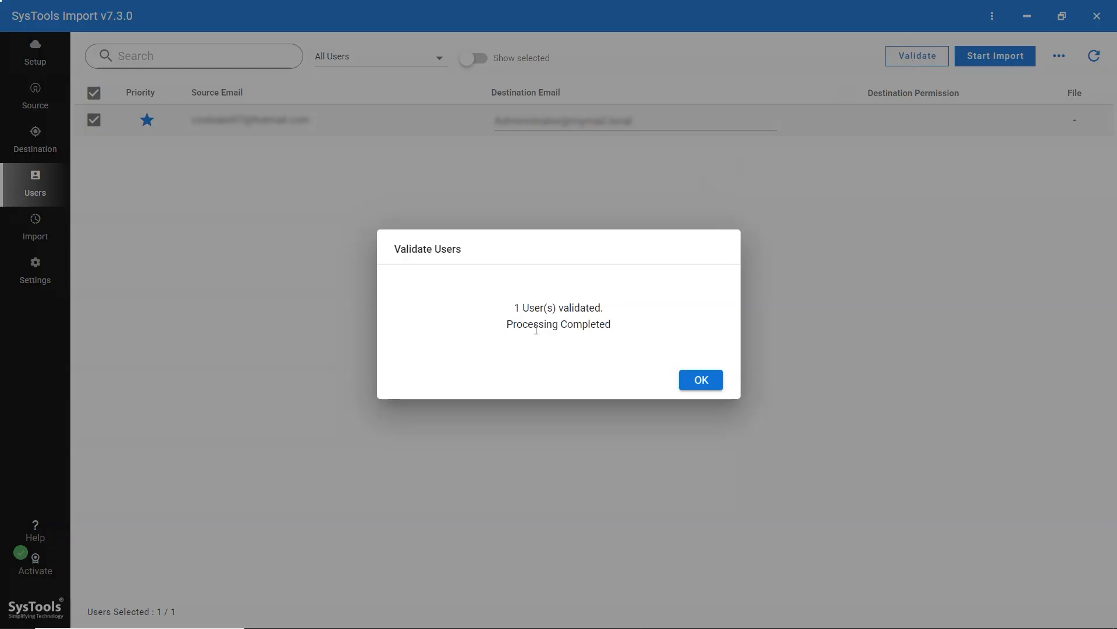
{"action": "left_click", "coordinate": [706, 373]}
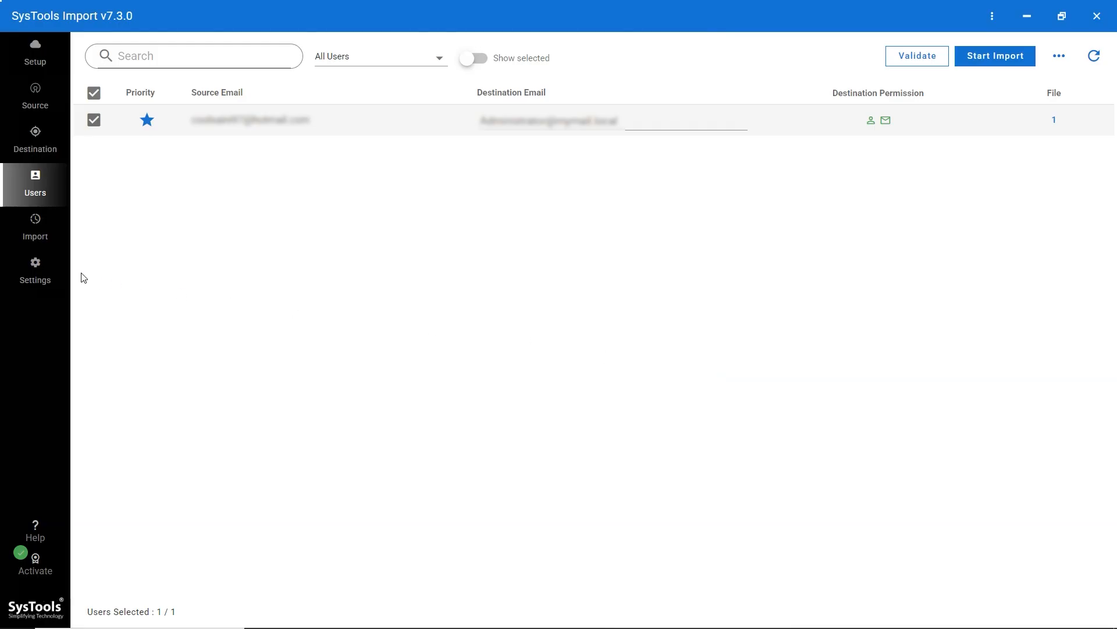
{"action": "left_click", "coordinate": [38, 271]}
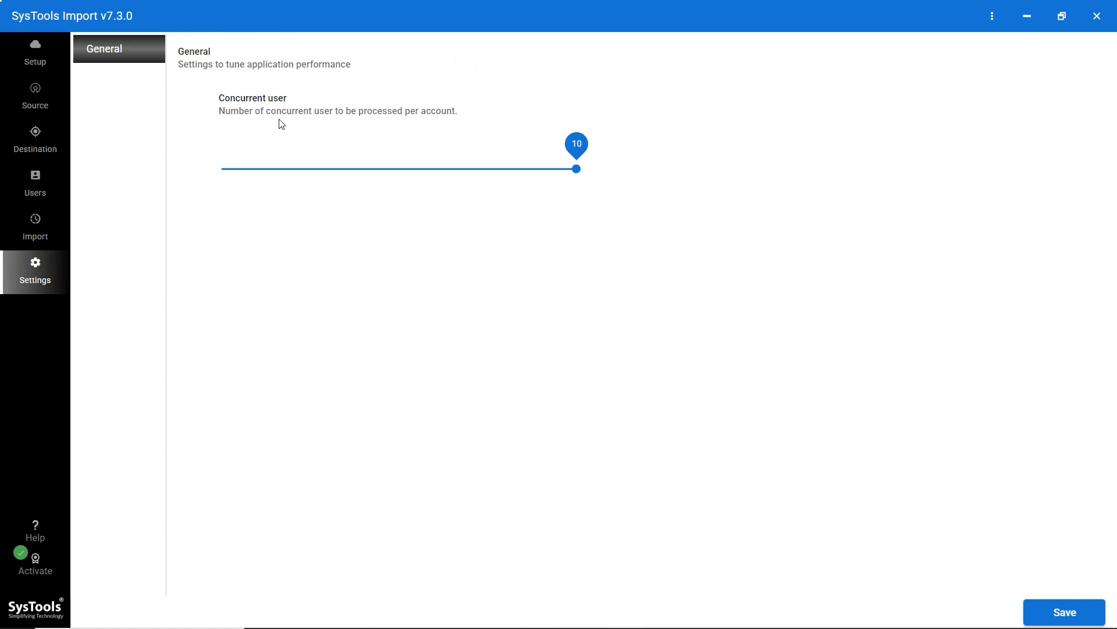
{"action": "left_click_drag", "start_coordinate": [532, 168], "coordinate": [392, 158]}
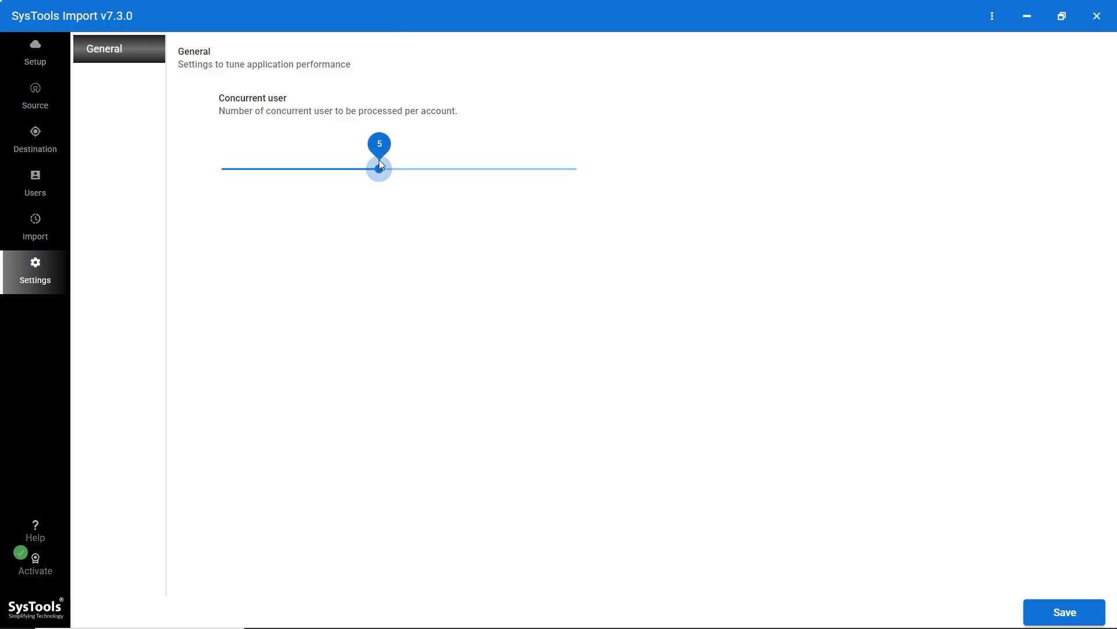
{"action": "left_click_drag", "start_coordinate": [379, 159], "coordinate": [570, 145]}
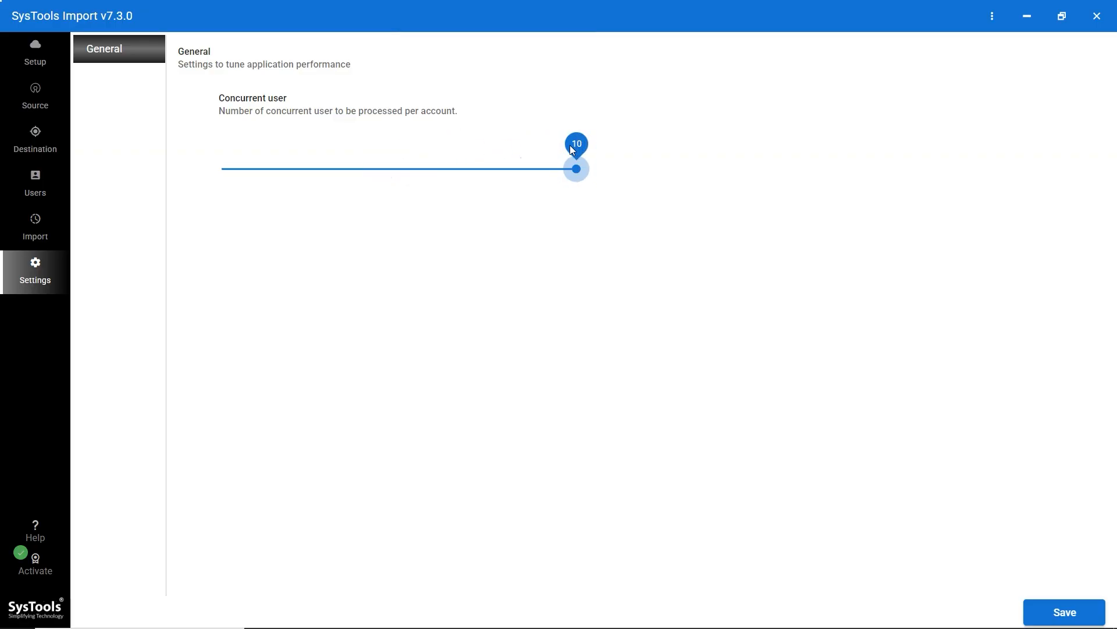
{"action": "left_click", "coordinate": [37, 180]}
{"action": "left_click", "coordinate": [516, 192]}
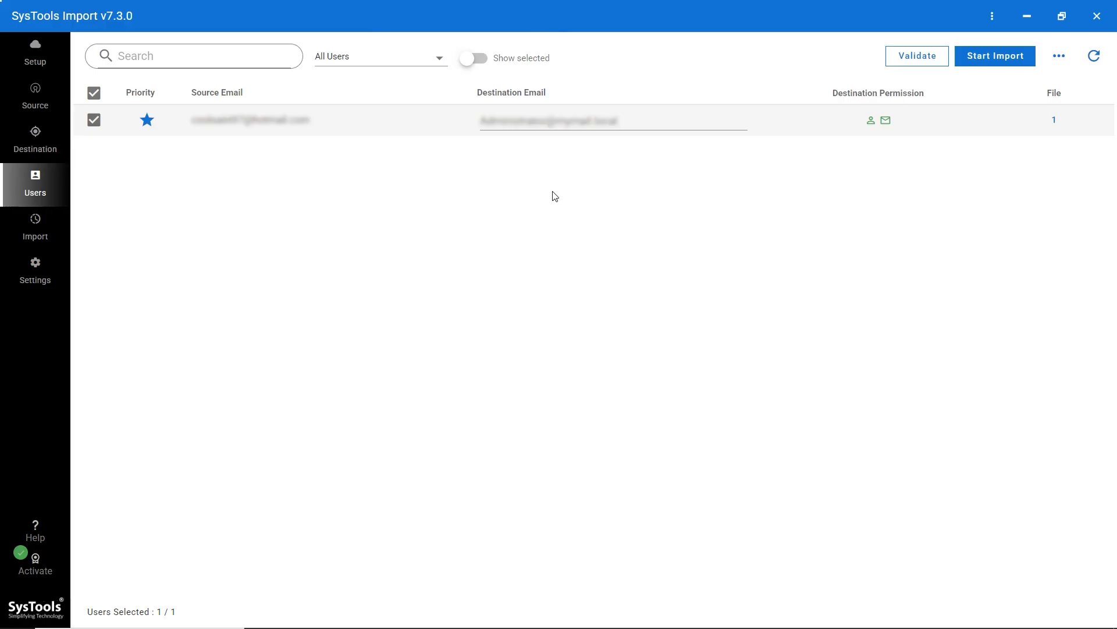
- Start importing the selected user, confirming with 5 licences available
{"action": "left_click", "coordinate": [978, 57]}
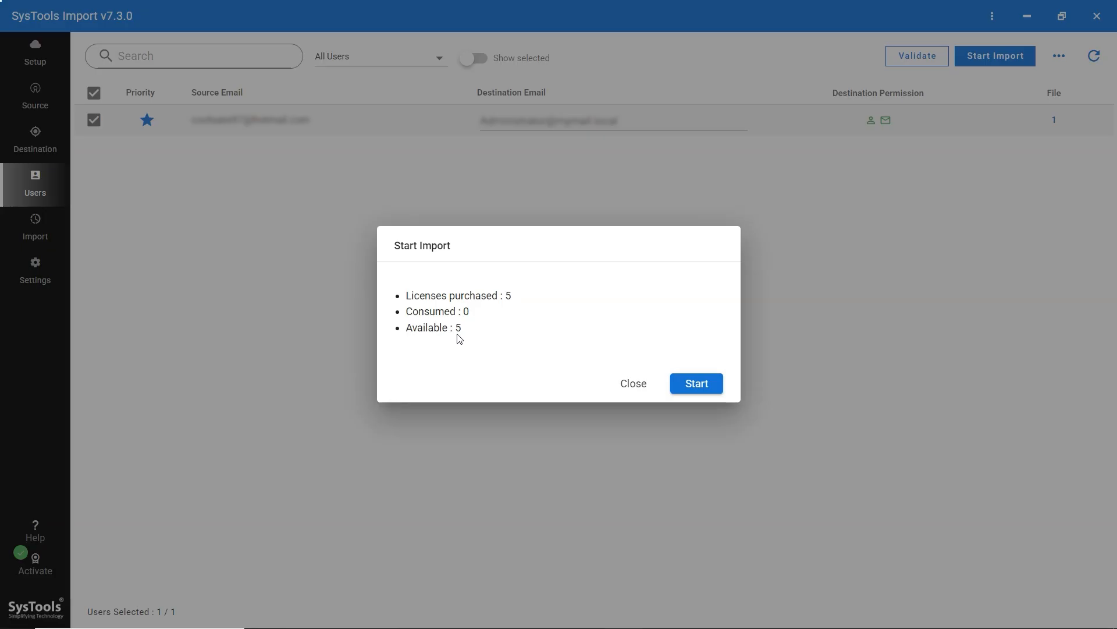
{"action": "left_click", "coordinate": [697, 386]}
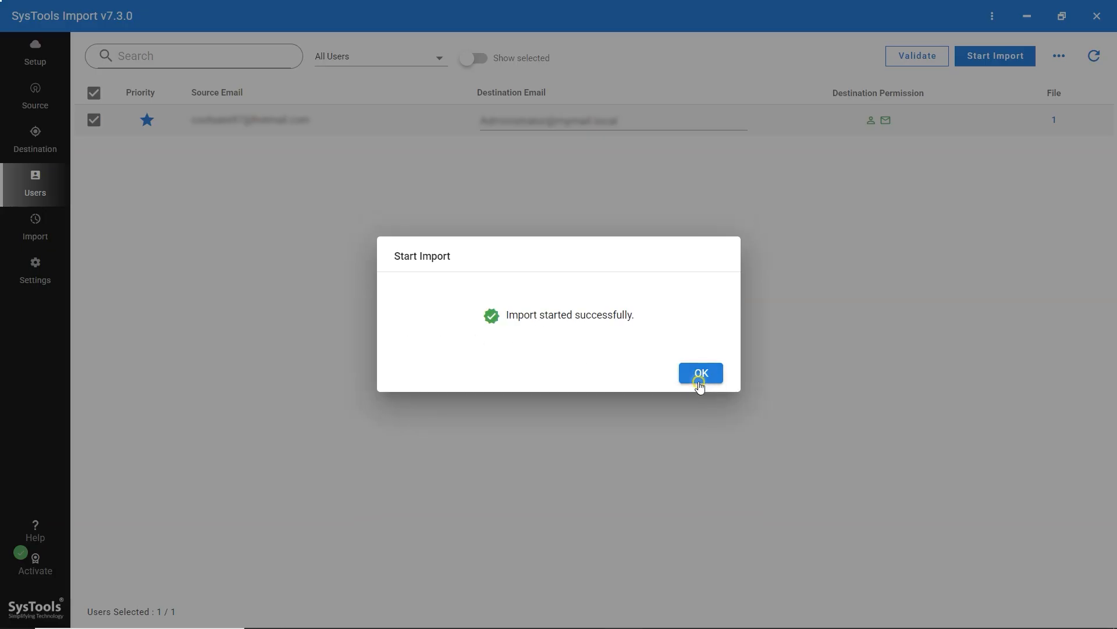
{"action": "left_click", "coordinate": [699, 385]}
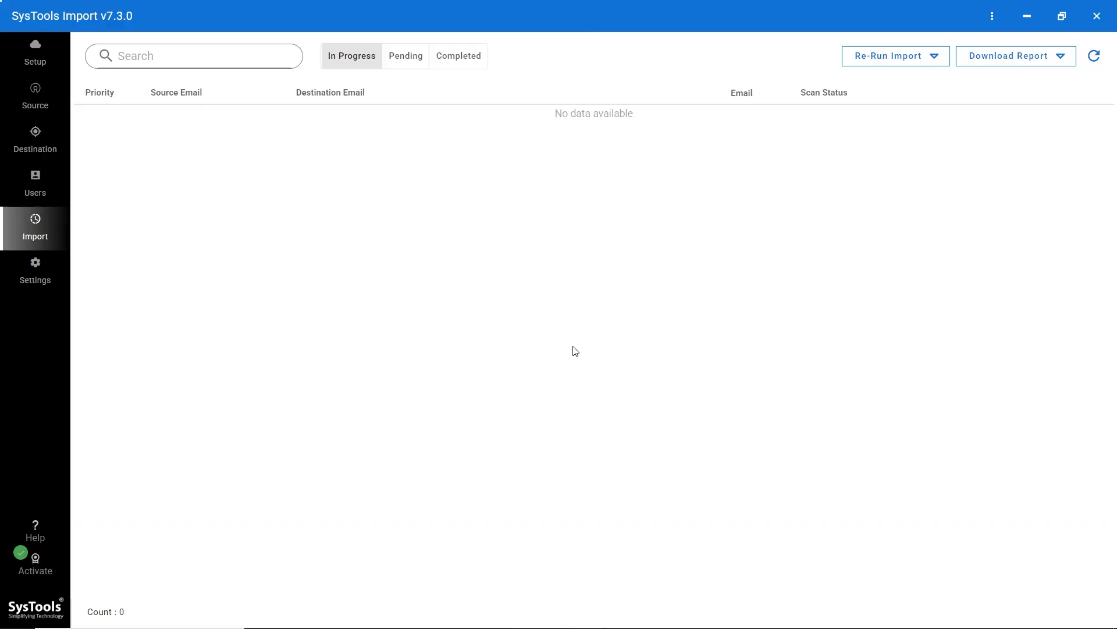
- Review the Pending, In Progress and Completed import lists and the Re-Run Import options
{"action": "left_click", "coordinate": [462, 59]}
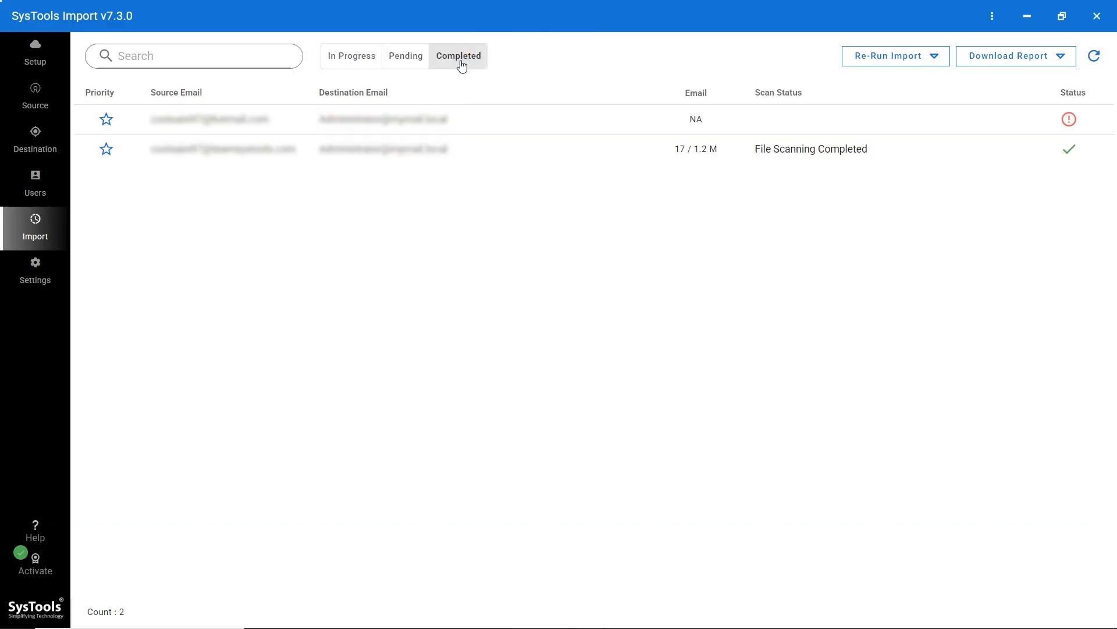
{"action": "left_click", "coordinate": [411, 58]}
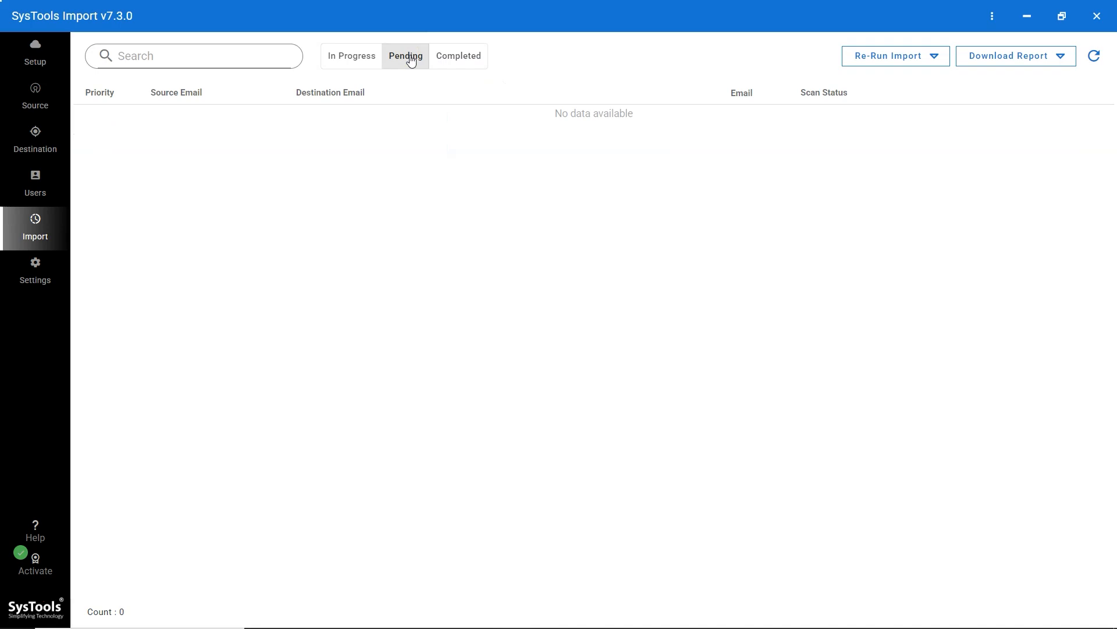
{"action": "left_click", "coordinate": [348, 58]}
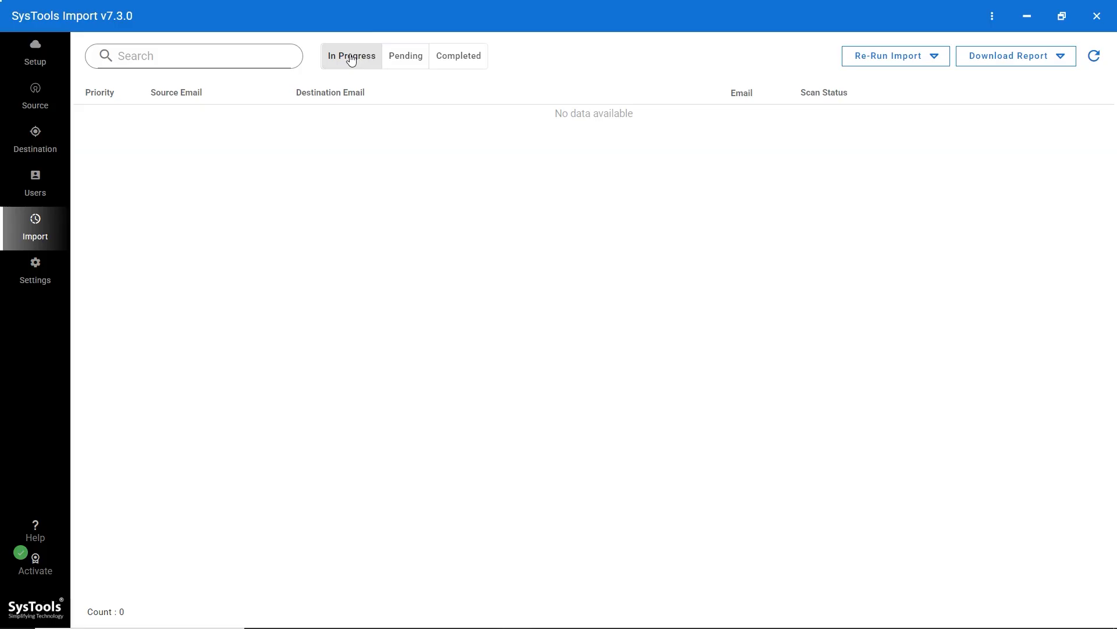
{"action": "left_click", "coordinate": [454, 56]}
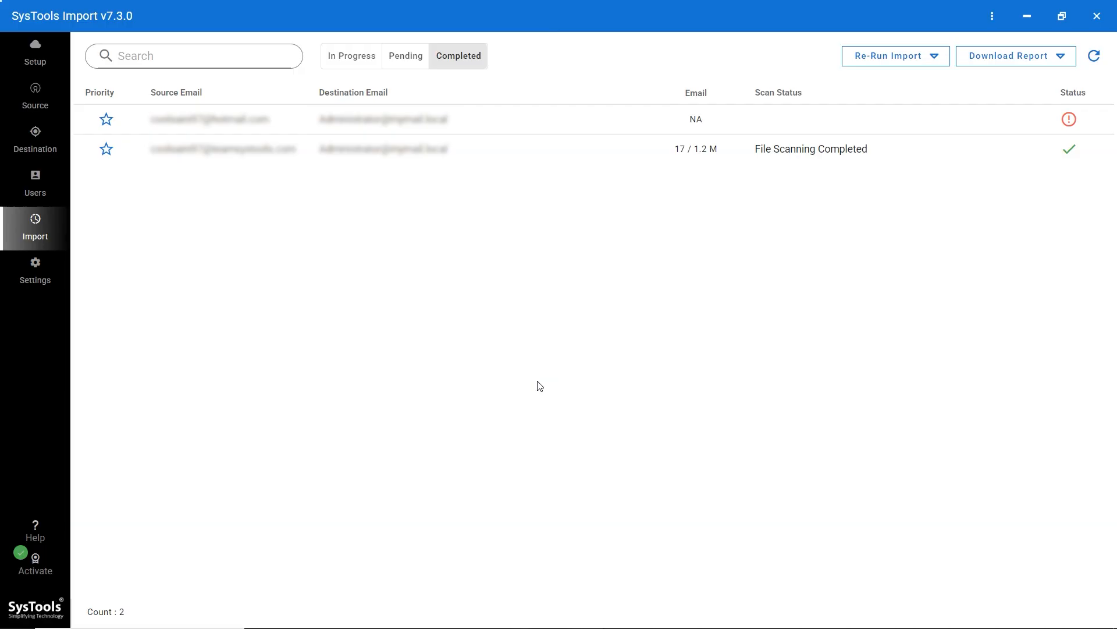
{"action": "left_click", "coordinate": [944, 58]}
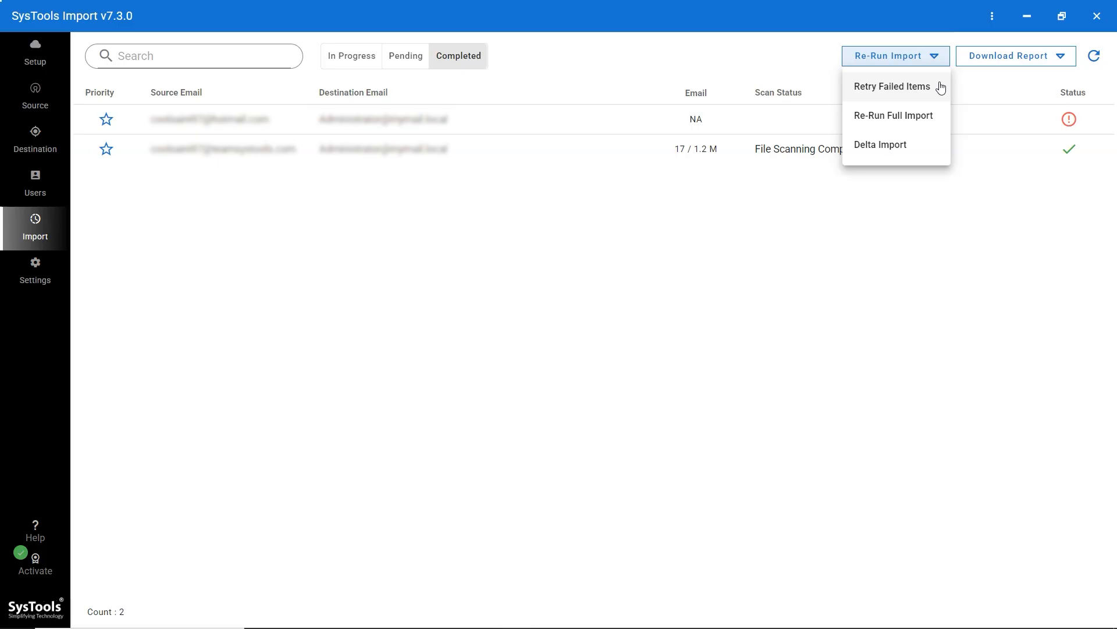
- Save the Import Summary Report as a CSV file in E:\File
{"action": "left_click", "coordinate": [917, 154]}
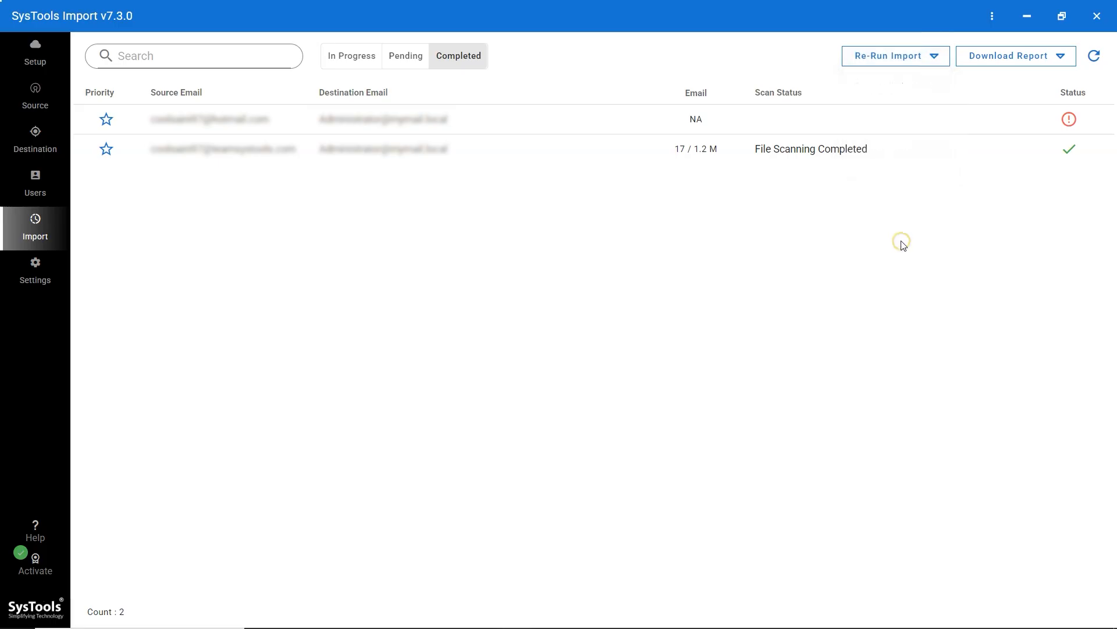
{"action": "left_click", "coordinate": [1061, 57]}
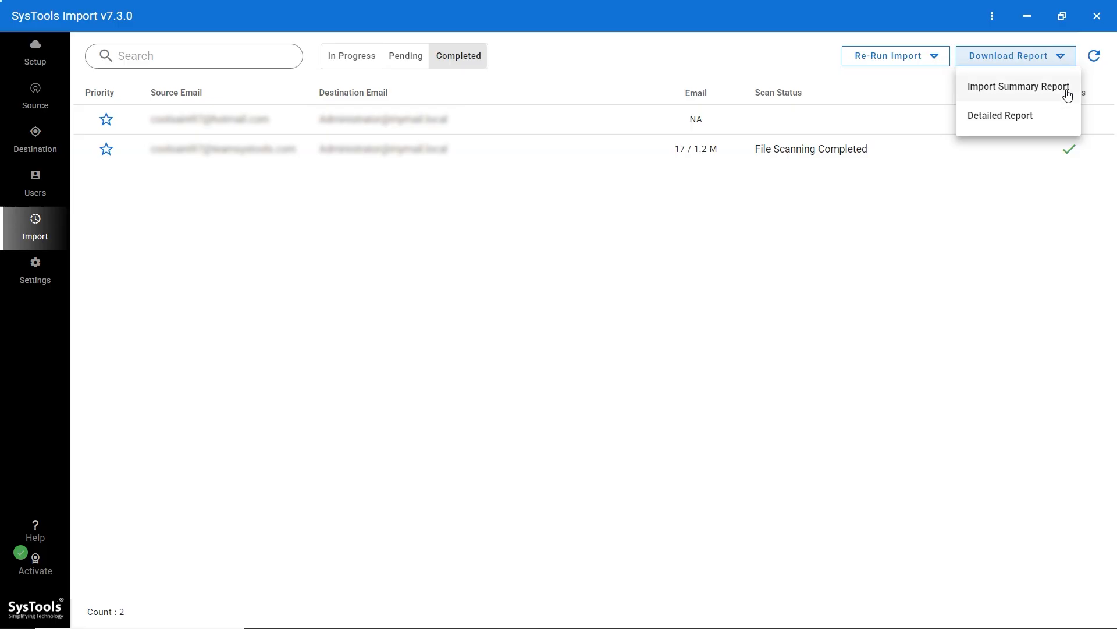
{"action": "left_click", "coordinate": [1068, 93]}
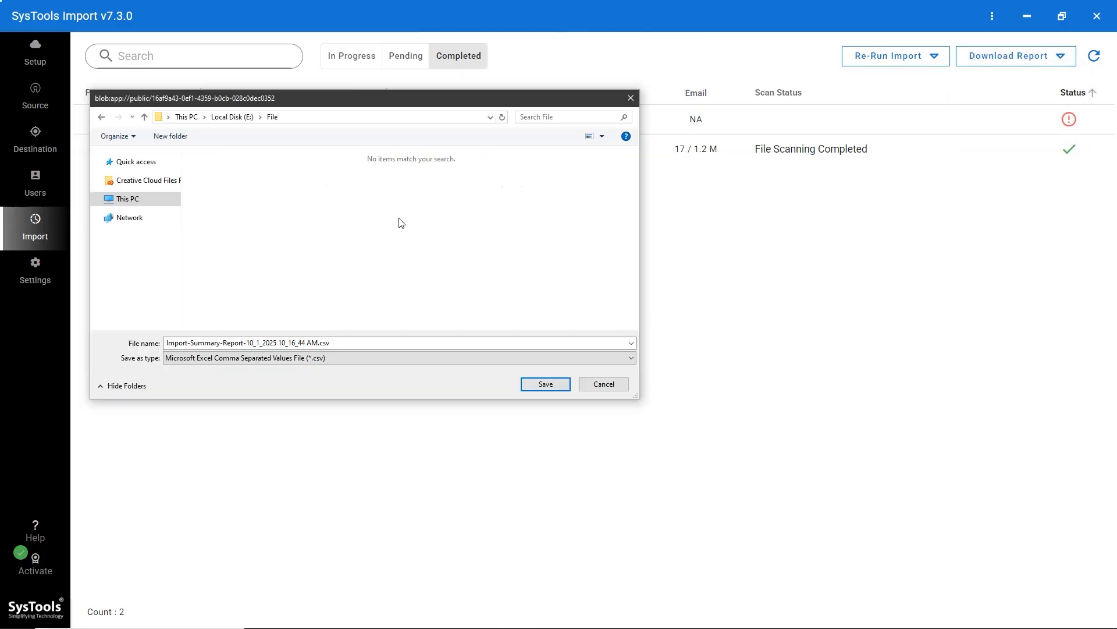
{"action": "left_click", "coordinate": [546, 388]}
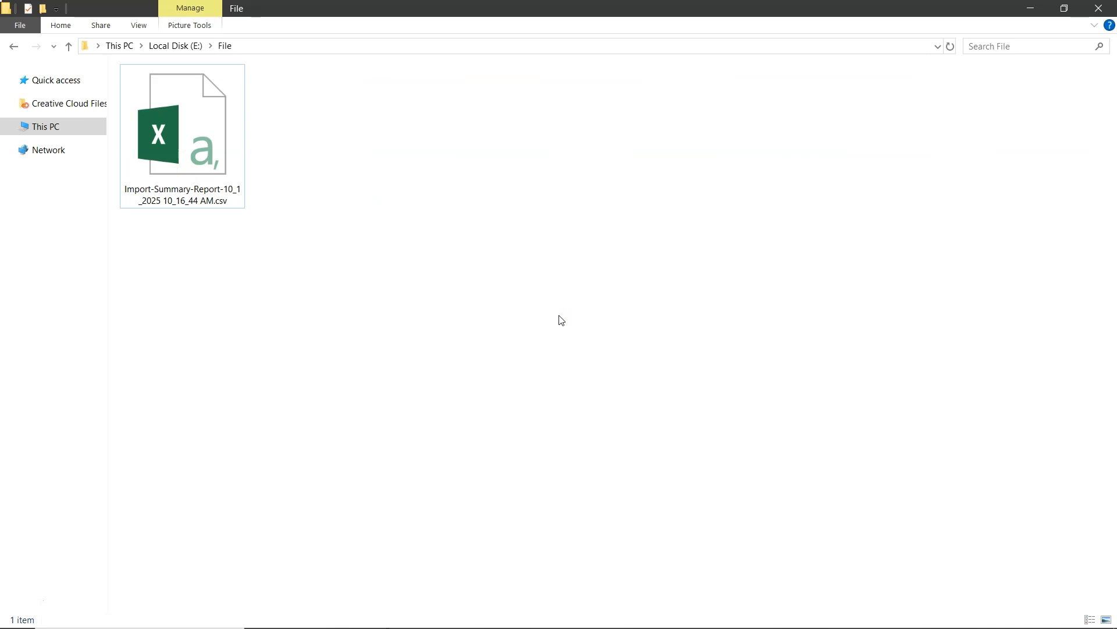
- Open the Import-Summary-Report CSV in Excel to see 17 emails succeeded, 0 failed, 1.22 MB
{"action": "double_click", "coordinate": [211, 159]}
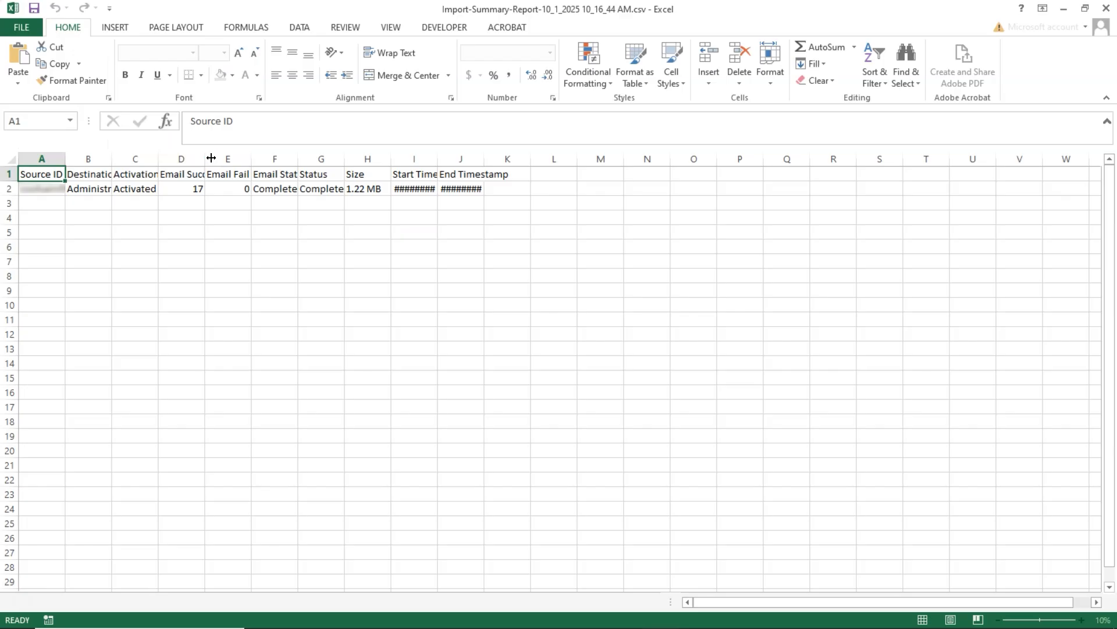
{"action": "scroll", "coordinate": [224, 232], "scroll_direction": "up", "scroll_amount": 2}
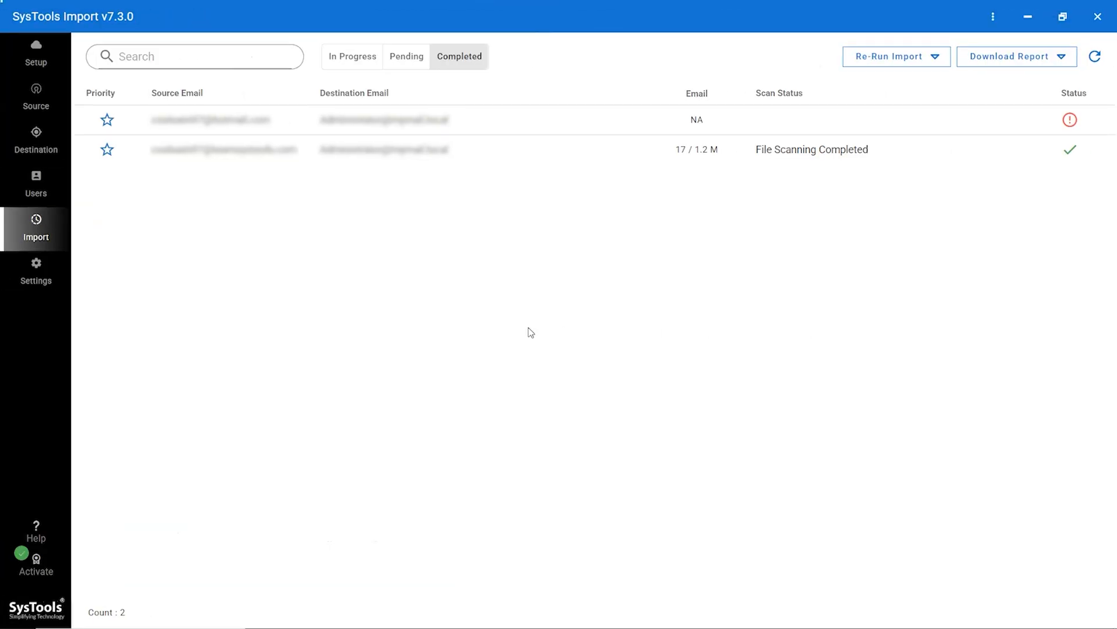
- Generate the completed mailbox's detailed report and save the ZIP to E:\File
{"action": "left_click", "coordinate": [1057, 56]}
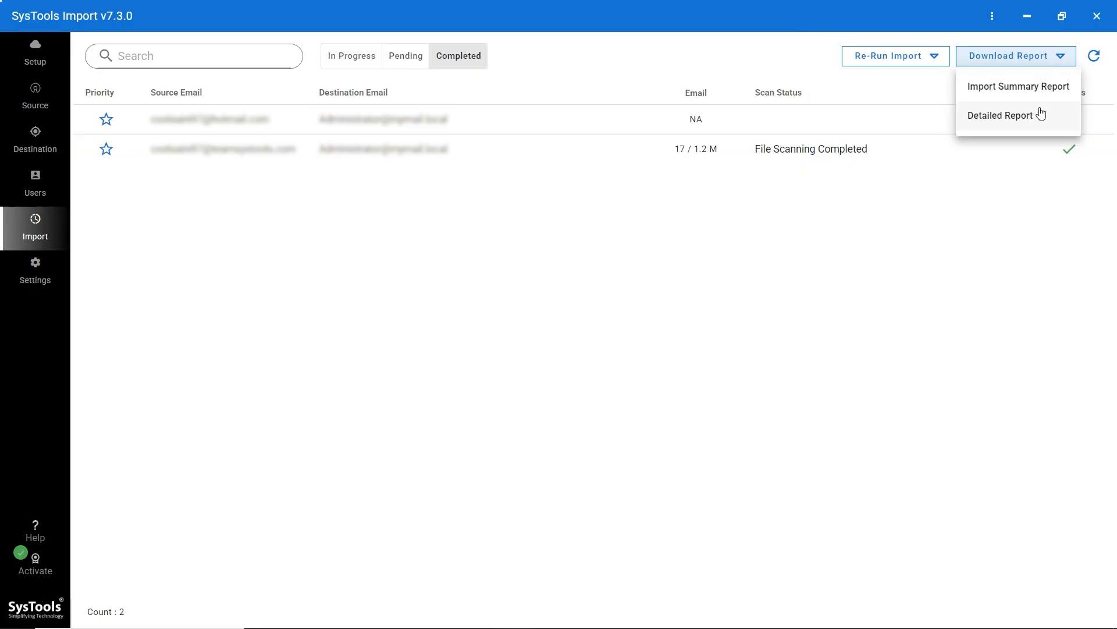
{"action": "left_click", "coordinate": [1041, 114]}
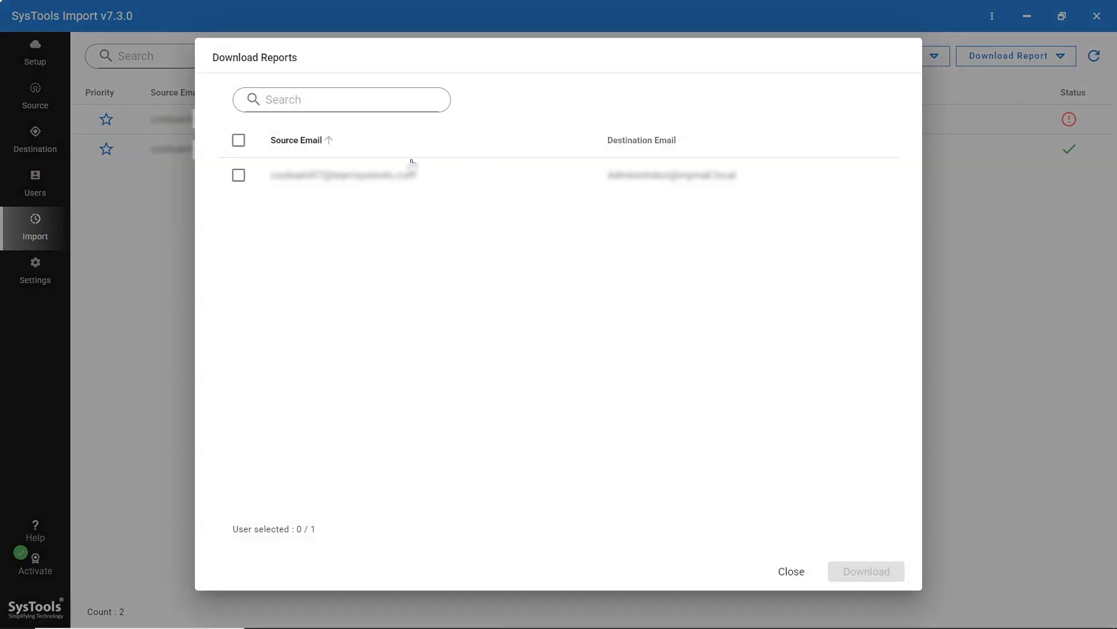
{"action": "left_click", "coordinate": [239, 177]}
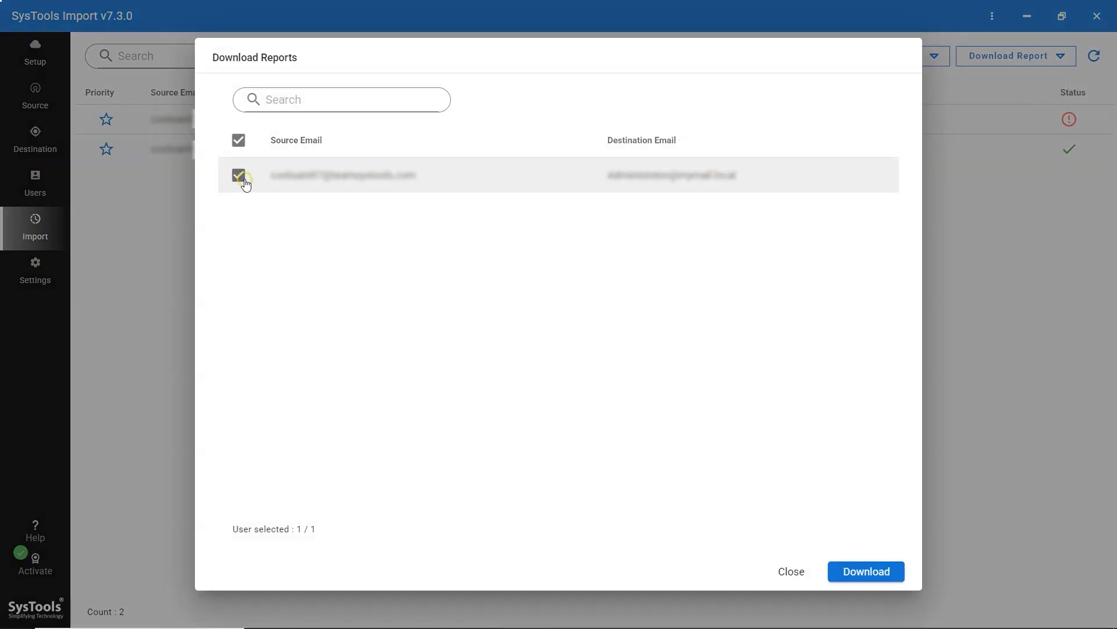
{"action": "left_click", "coordinate": [870, 571]}
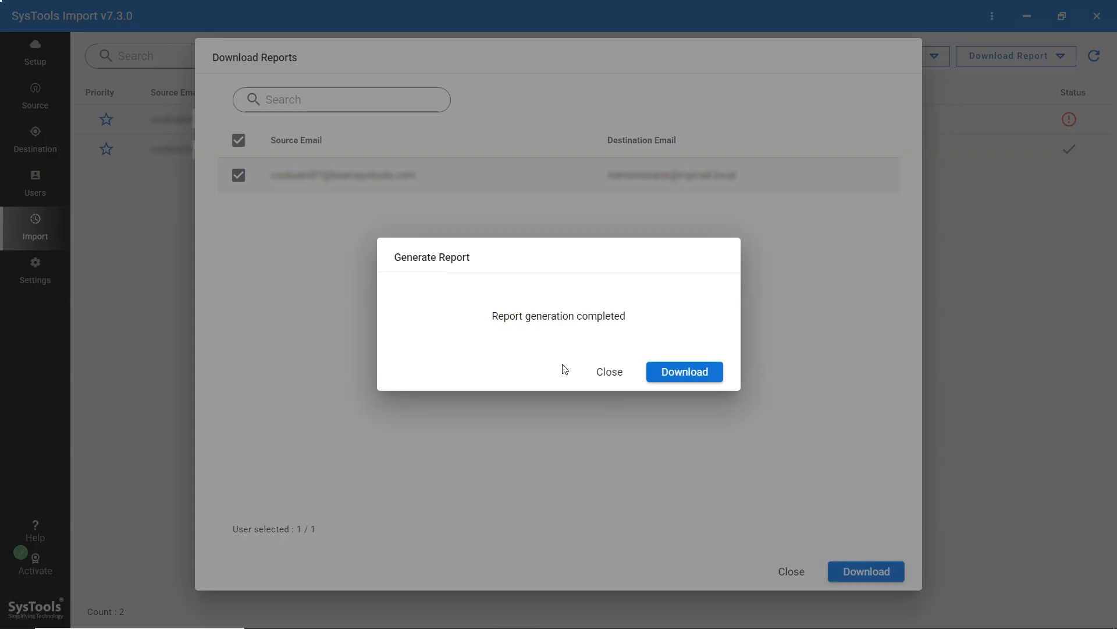
{"action": "left_click", "coordinate": [660, 371]}
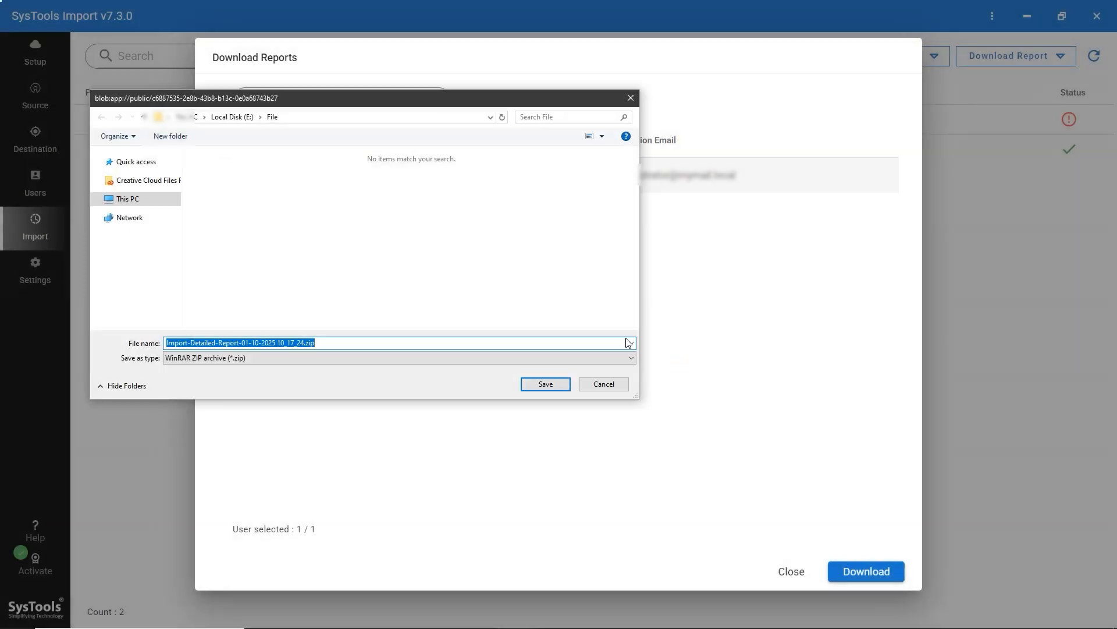
{"action": "left_click", "coordinate": [527, 299]}
{"action": "left_click", "coordinate": [547, 384]}
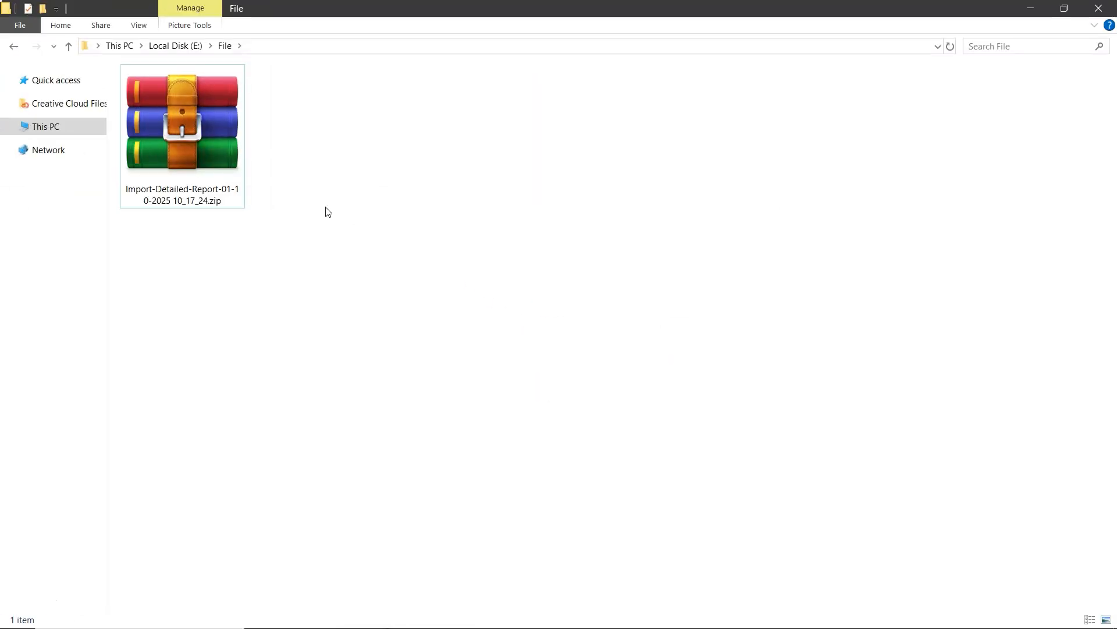
- Extract the detailed report ZIP and open Email-Detailed-Summary-Report.csv in Excel
{"action": "left_click", "coordinate": [205, 150]}
{"action": "right_click", "coordinate": [205, 150]}
{"action": "left_click", "coordinate": [247, 245]}
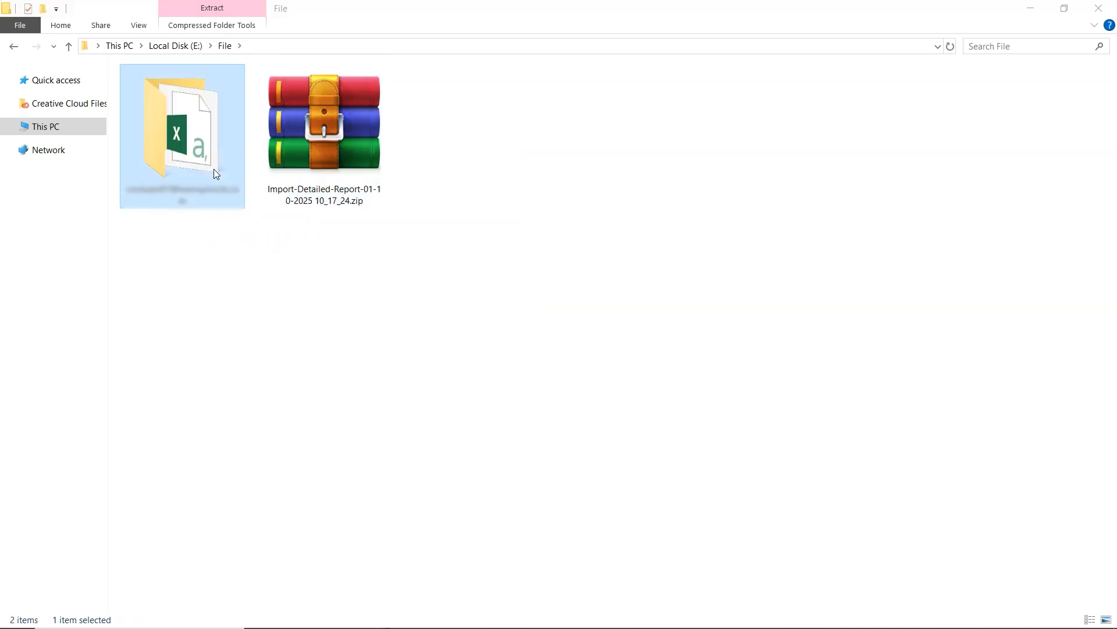
{"action": "double_click", "coordinate": [215, 171]}
{"action": "double_click", "coordinate": [219, 93]}
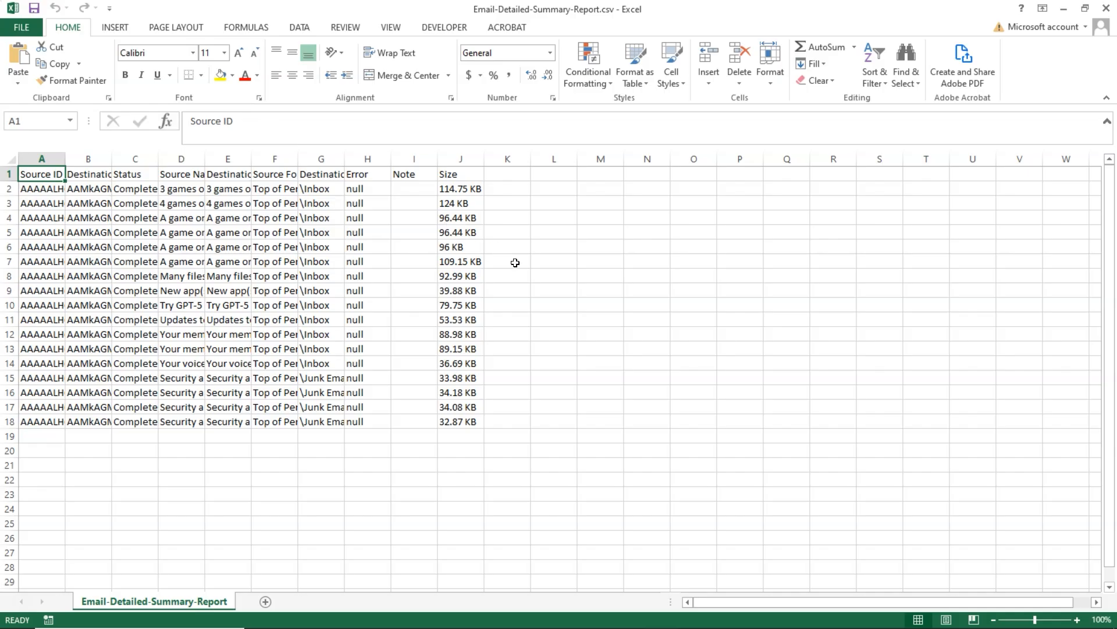
{"action": "scroll", "coordinate": [515, 263], "scroll_direction": "up", "scroll_amount": 1}
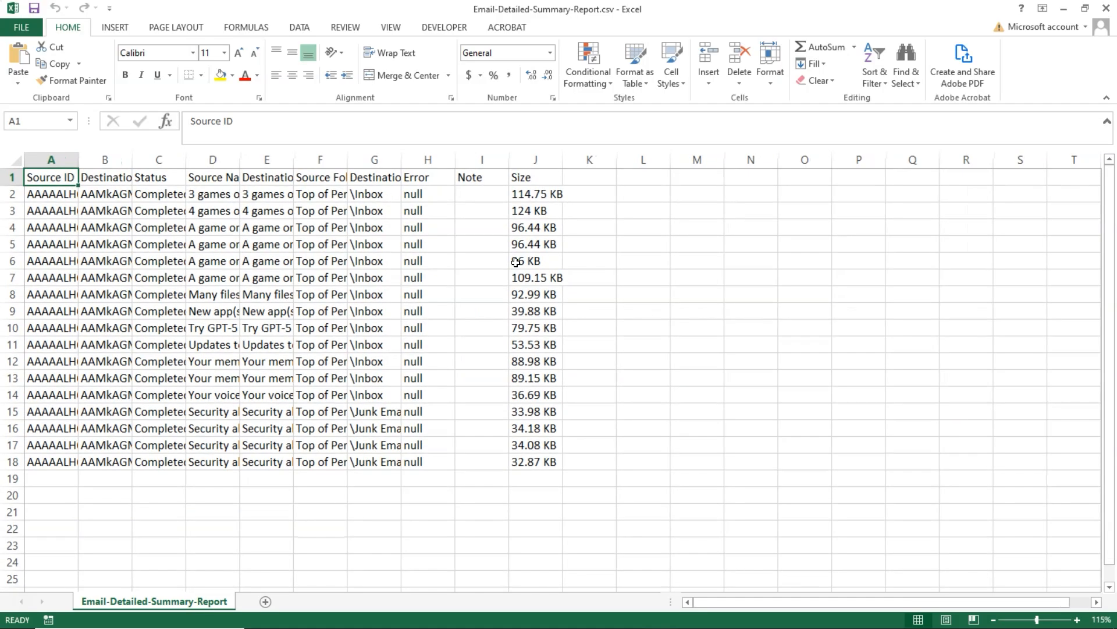
{"action": "scroll", "coordinate": [516, 262], "scroll_direction": "down", "scroll_amount": 1}
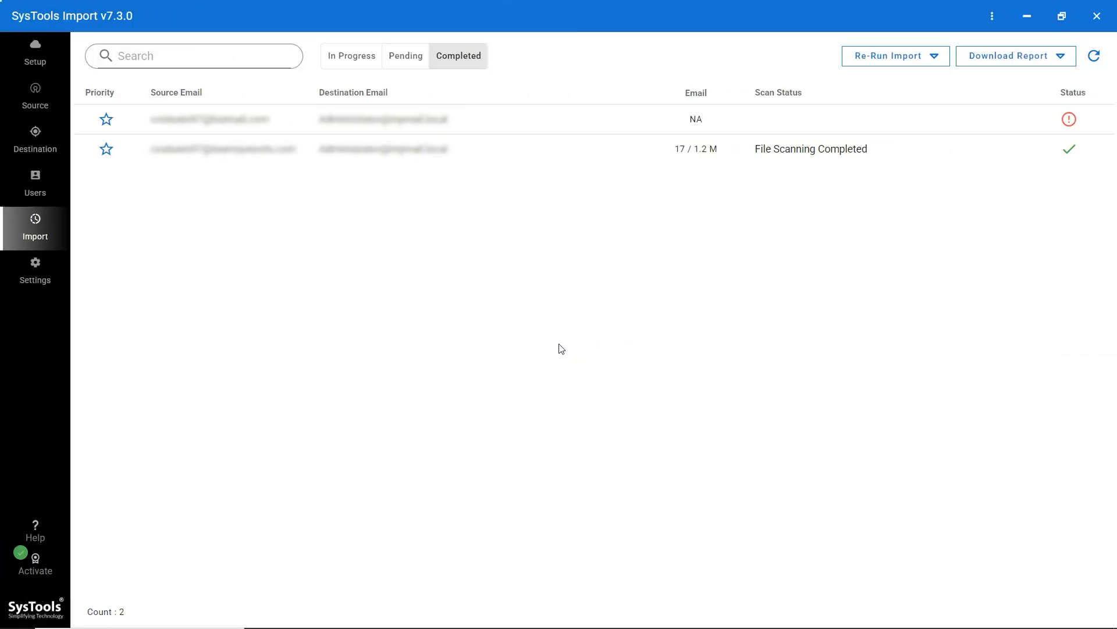
{"action": "left_click", "coordinate": [34, 528]}
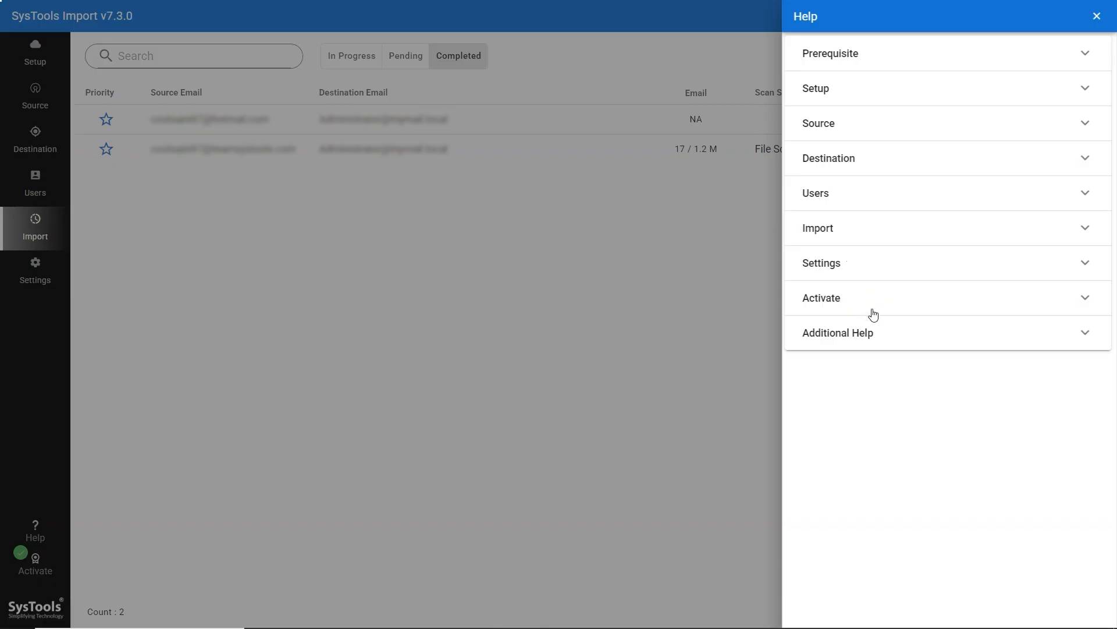
{"action": "left_click", "coordinate": [666, 340]}
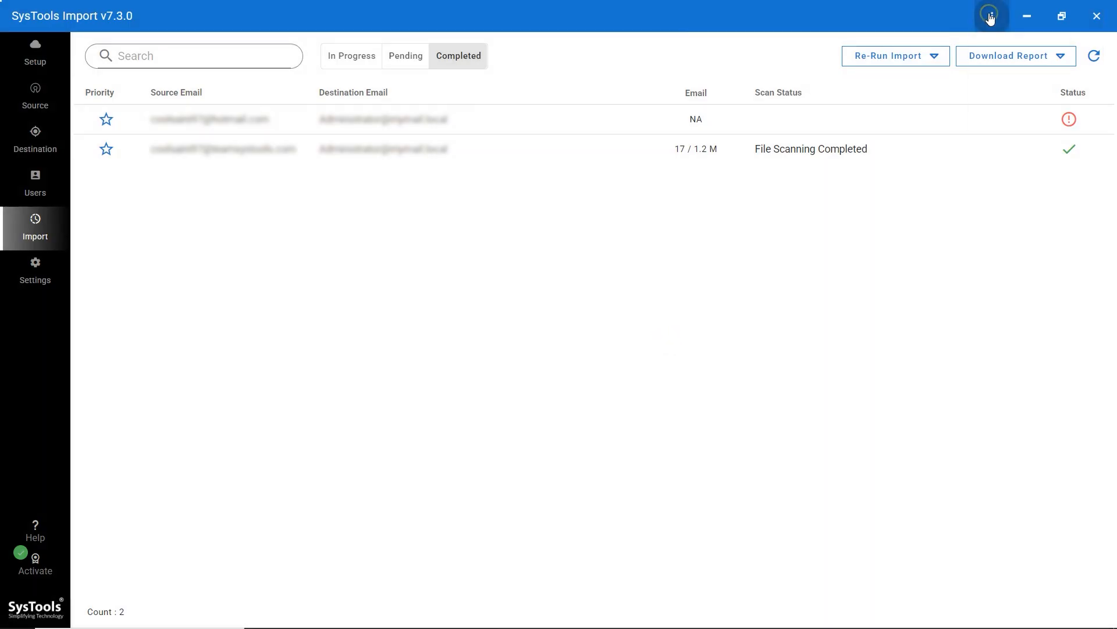
{"action": "left_click", "coordinate": [991, 17]}
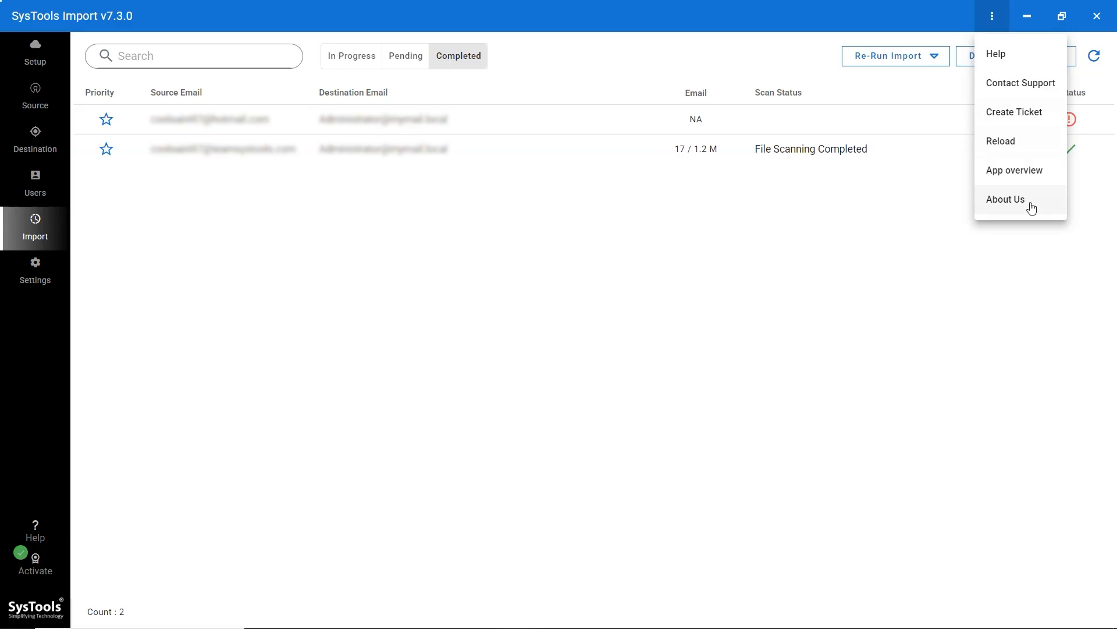
{"action": "left_click", "coordinate": [569, 312]}
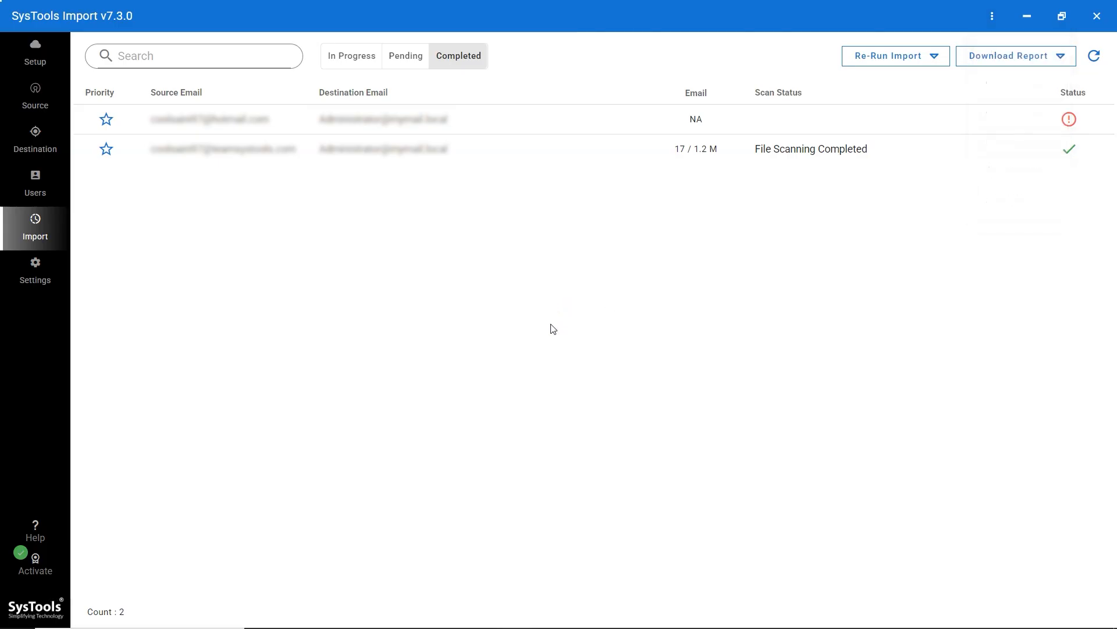